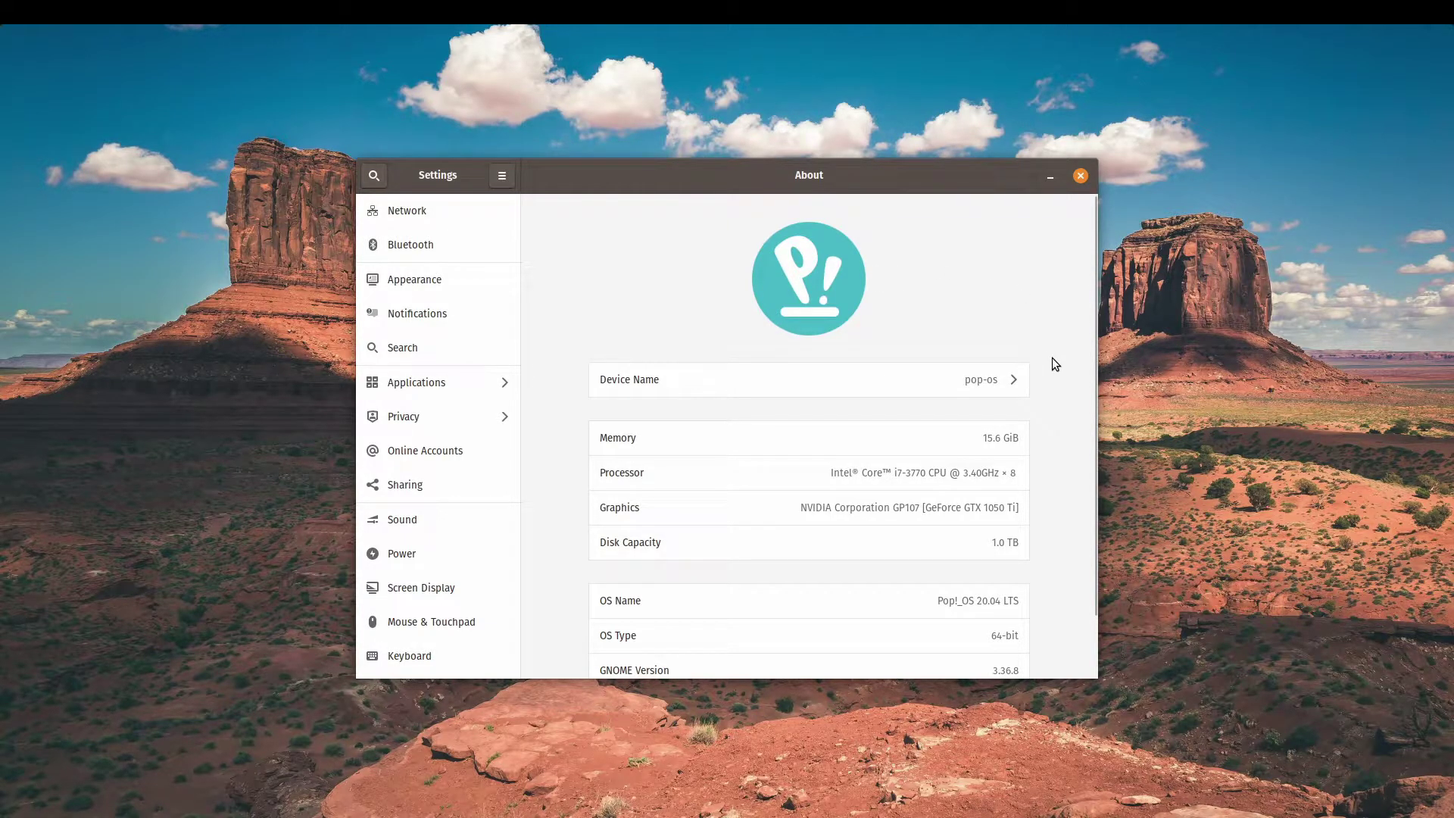
Scroll the About page to check Pop!_OS 20.04 LTS and 15.6 GiB memory
scroll(1051, 358, down, 1)
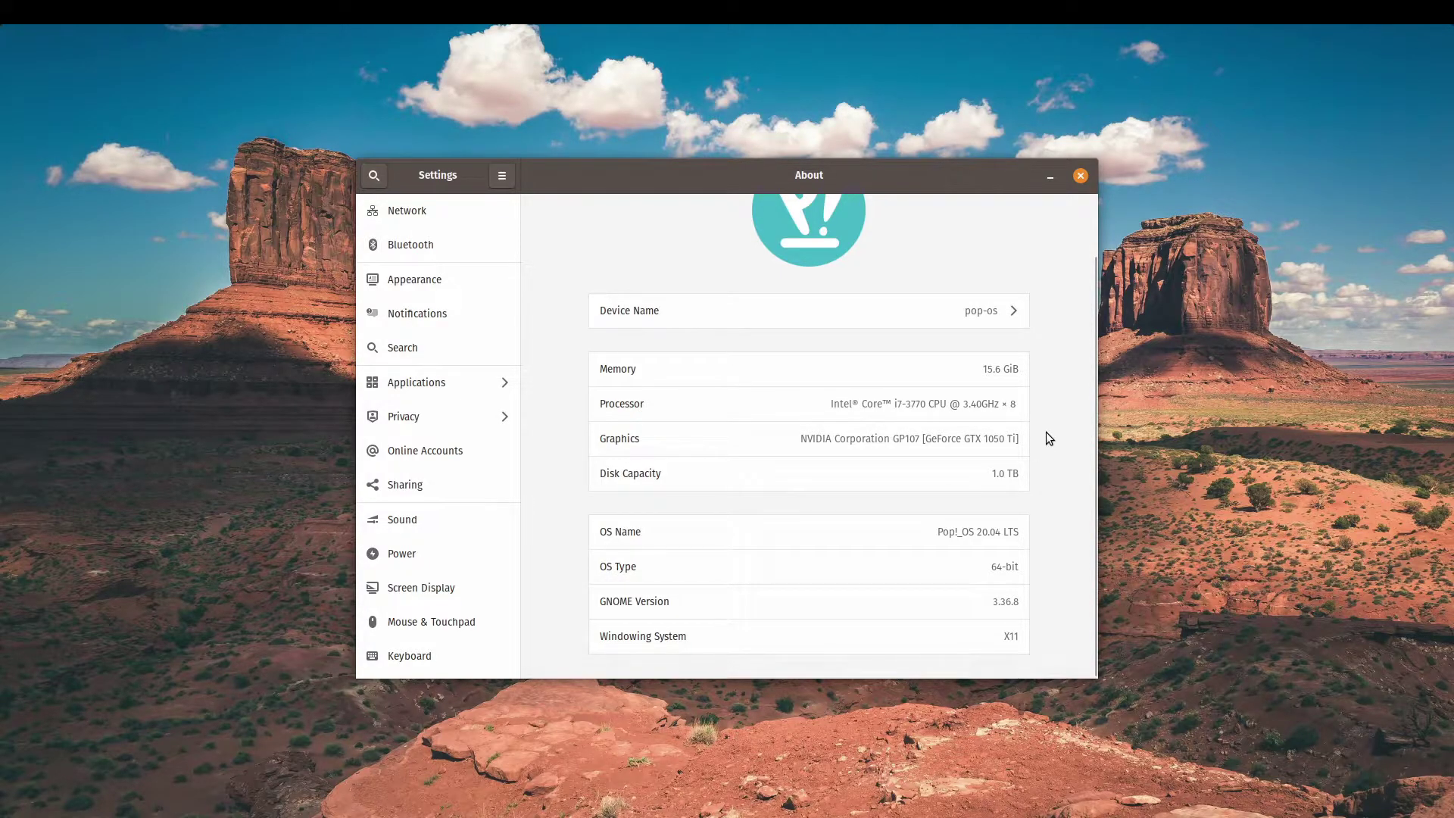
scroll(1047, 432, up, 2)
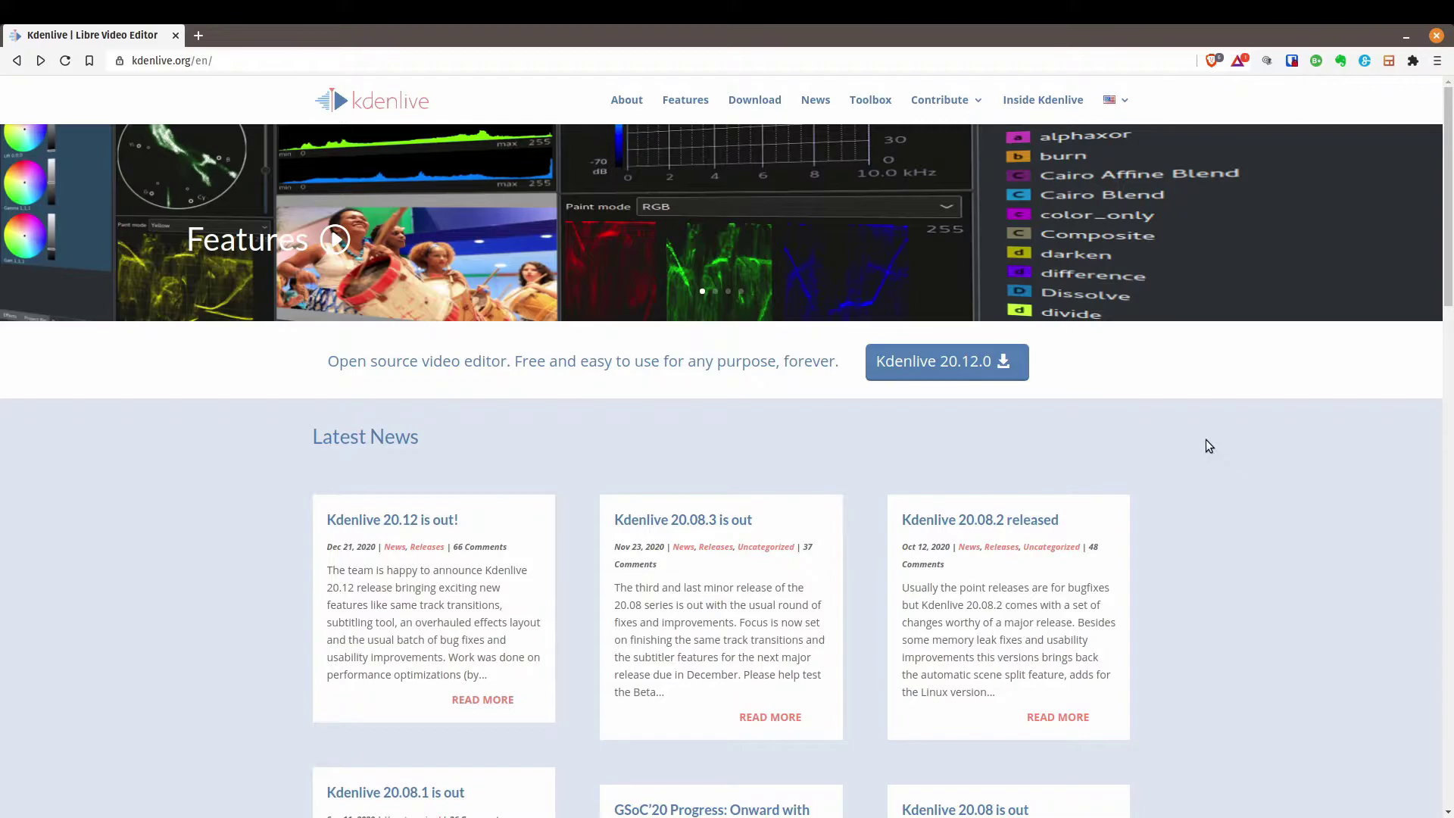
Go to the Kdenlive 20.12.0 download page from the kdenlive.org homepage
click(937, 371)
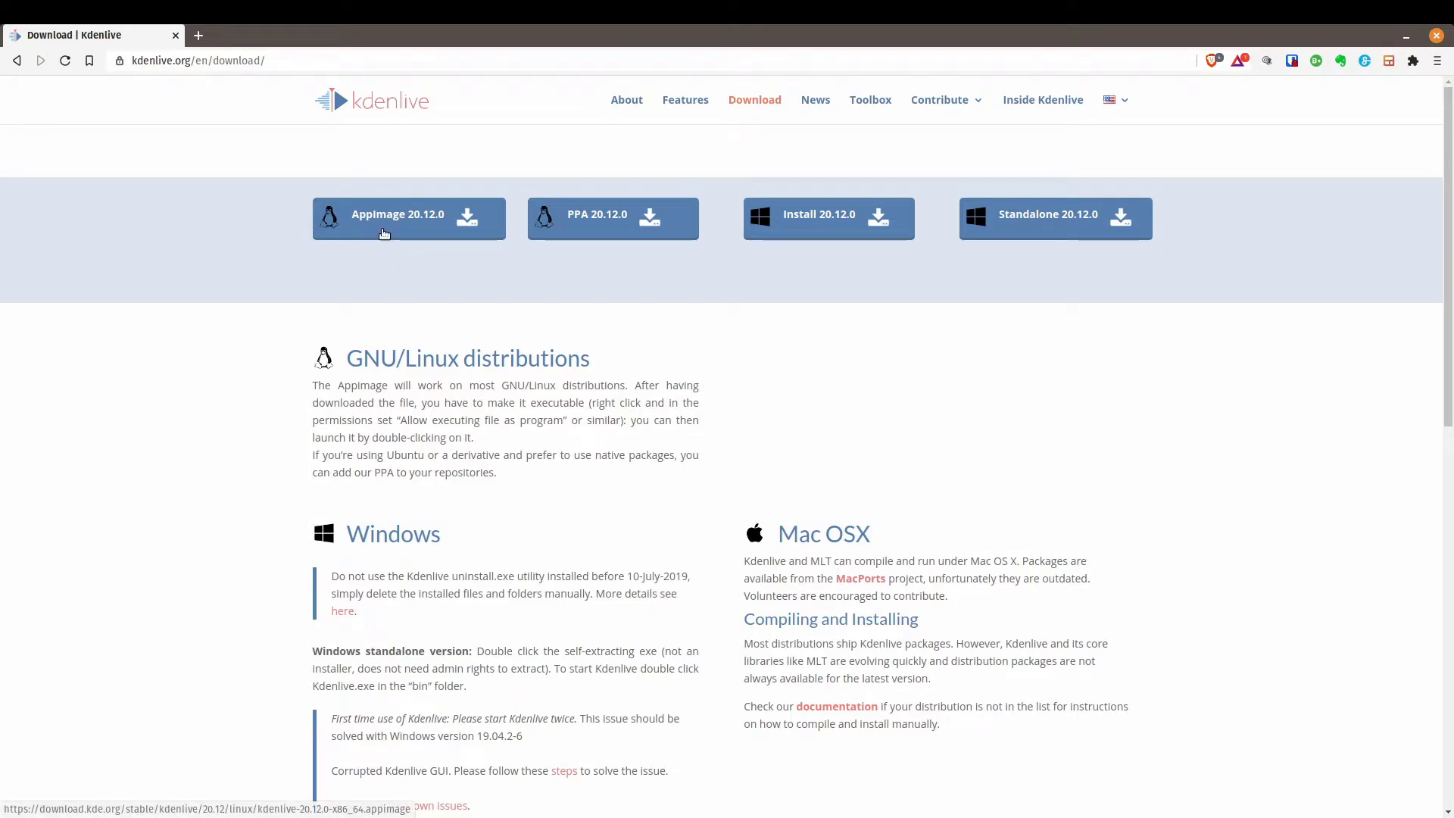
Download kdenlive-20.12.0-x86_64.appimage (262.8 MB) into the Downloads folder
click(427, 229)
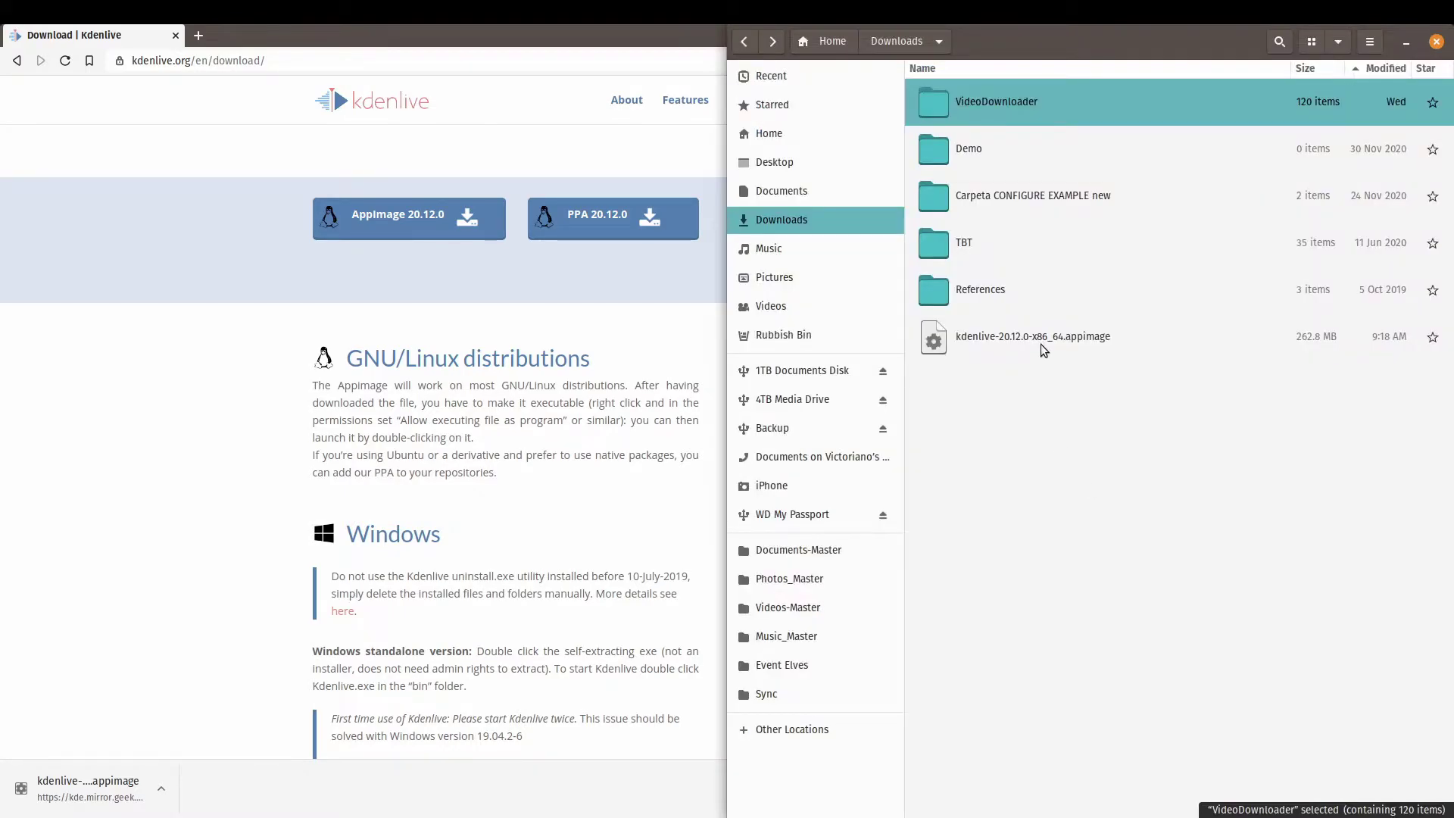
Cut the downloaded appimage and create a new Apps folder in Home
click(1041, 344)
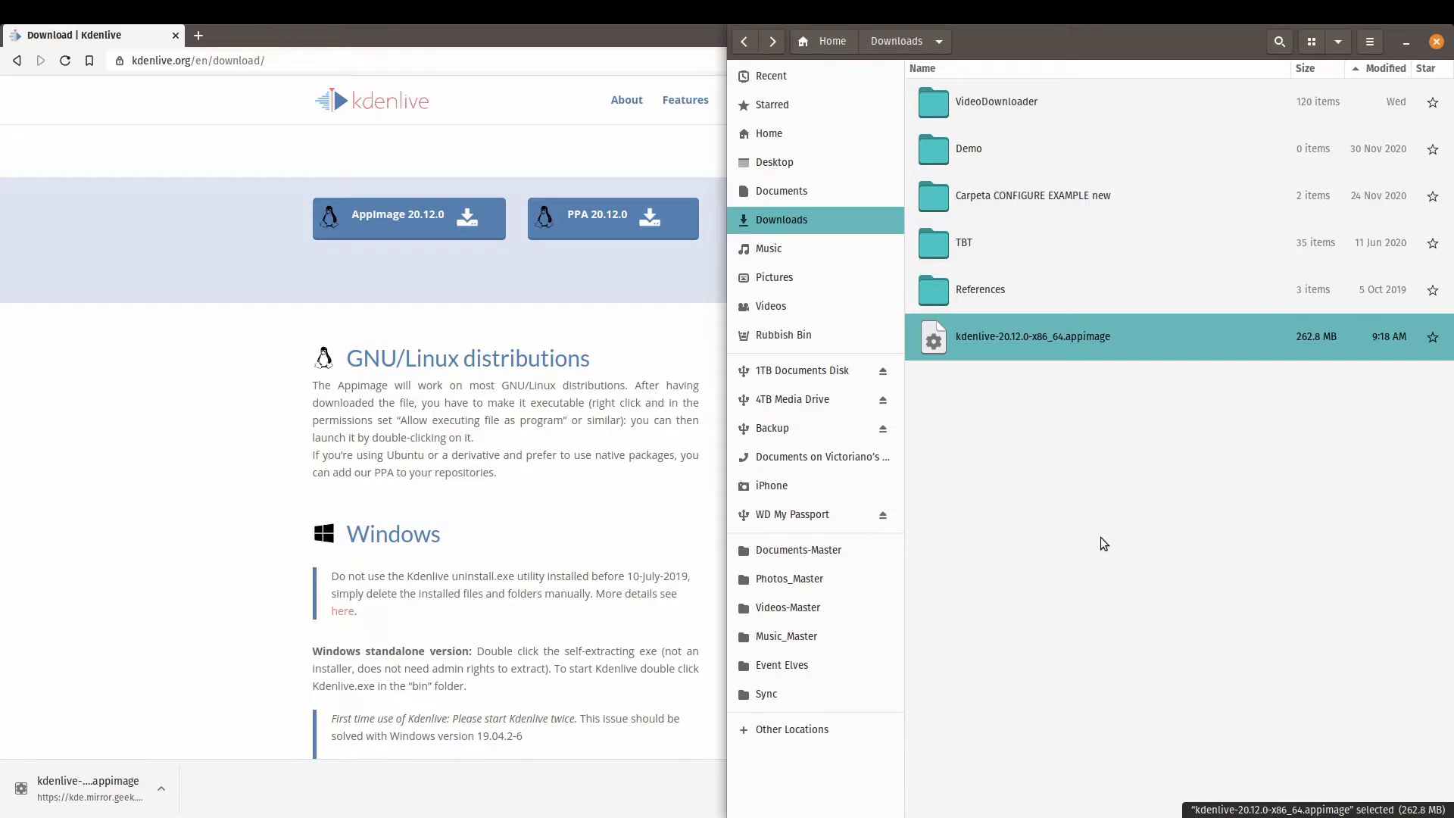
right_click(1044, 354)
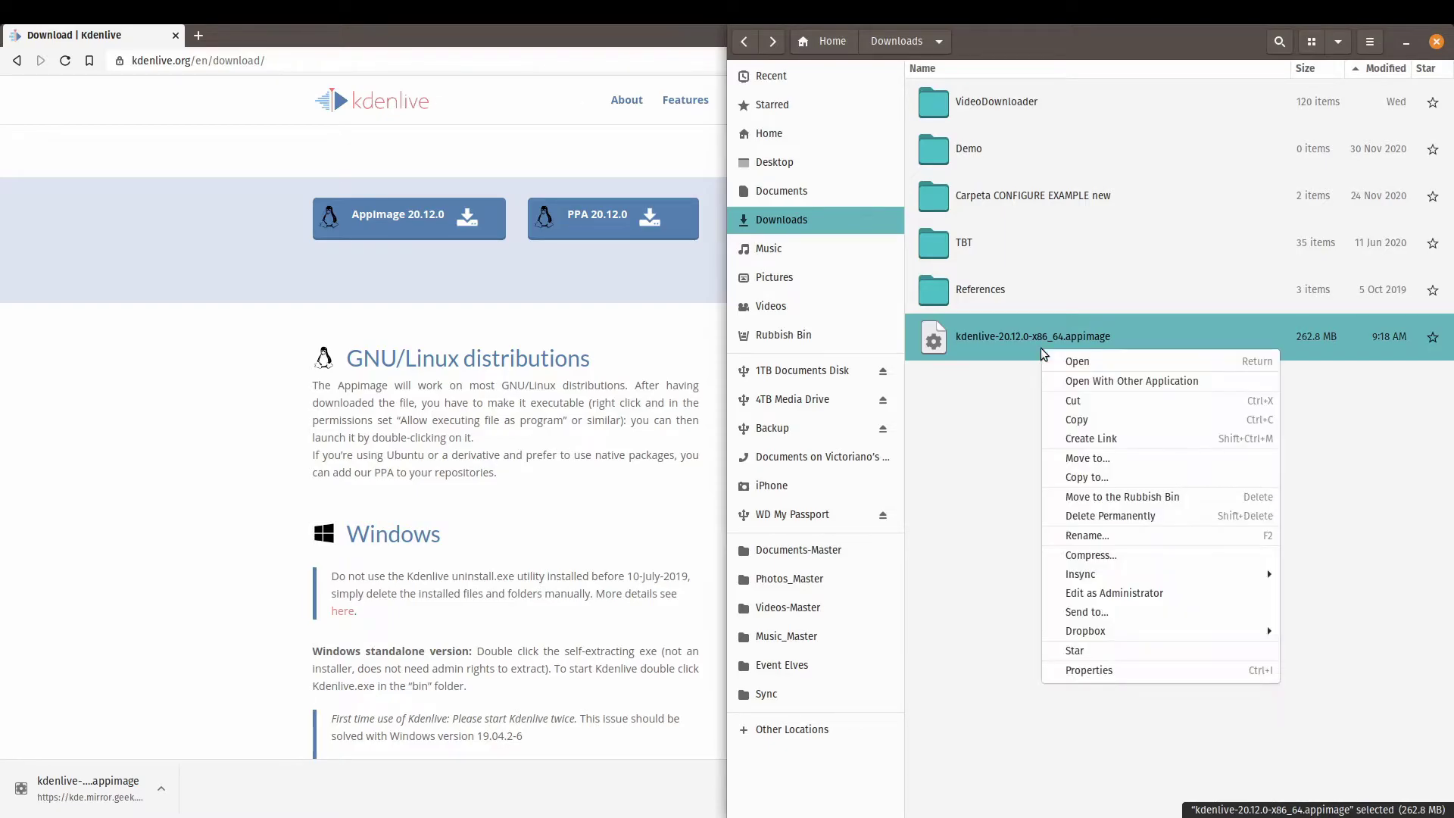
click(1091, 403)
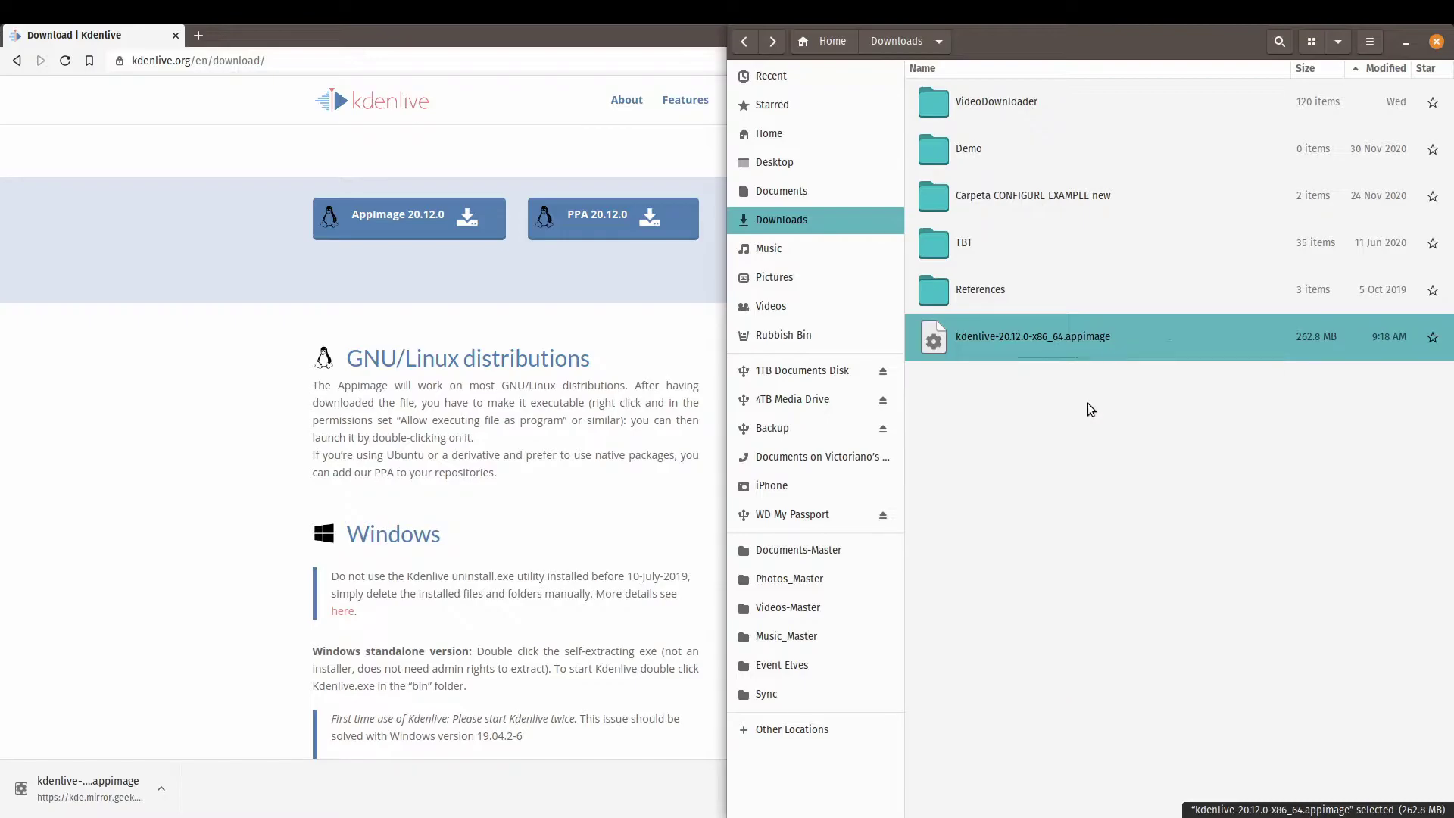
click(768, 133)
scroll(1046, 348, down, 2)
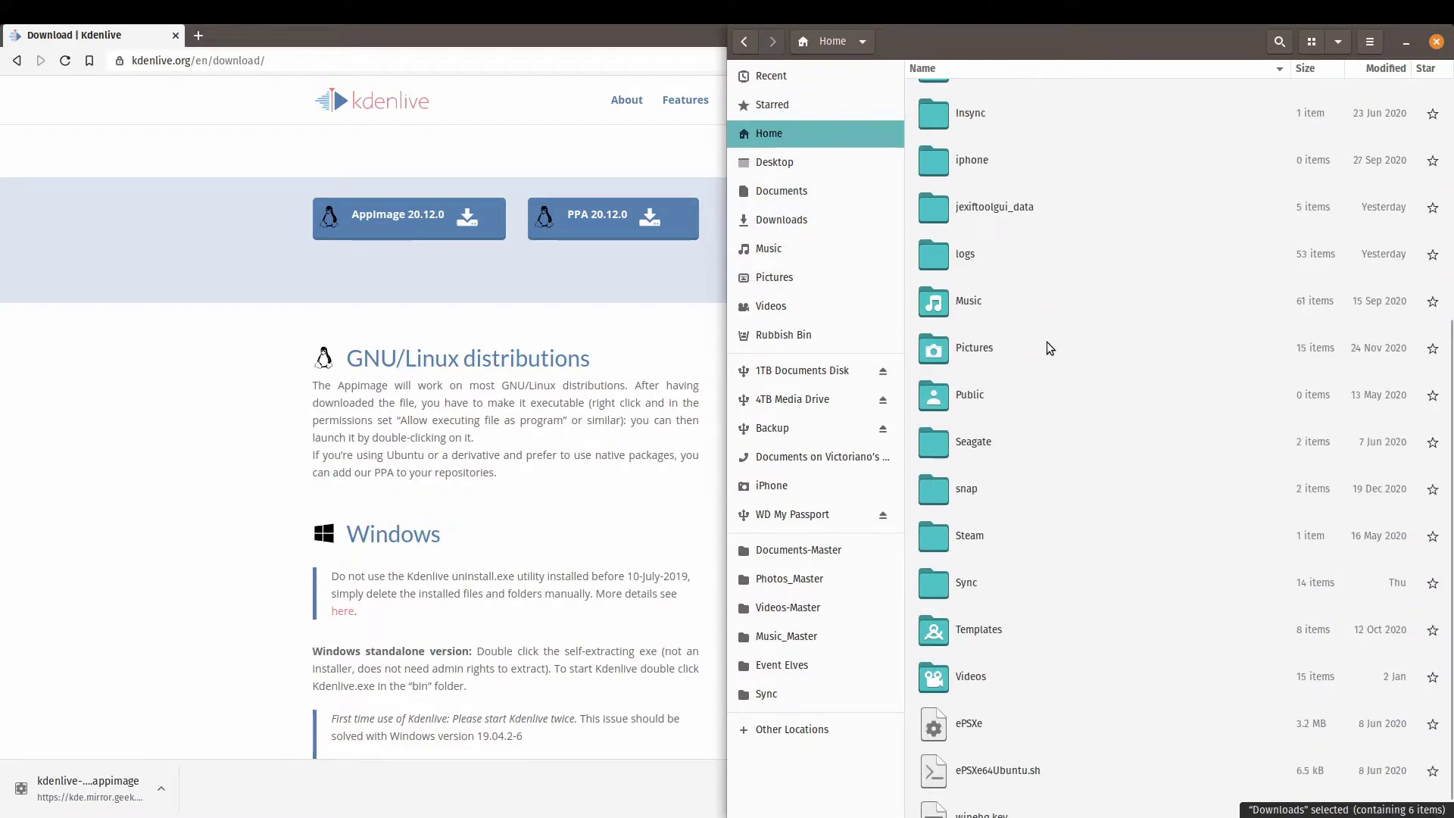
scroll(1124, 331, up, 5)
key(ctrl+shift+n)
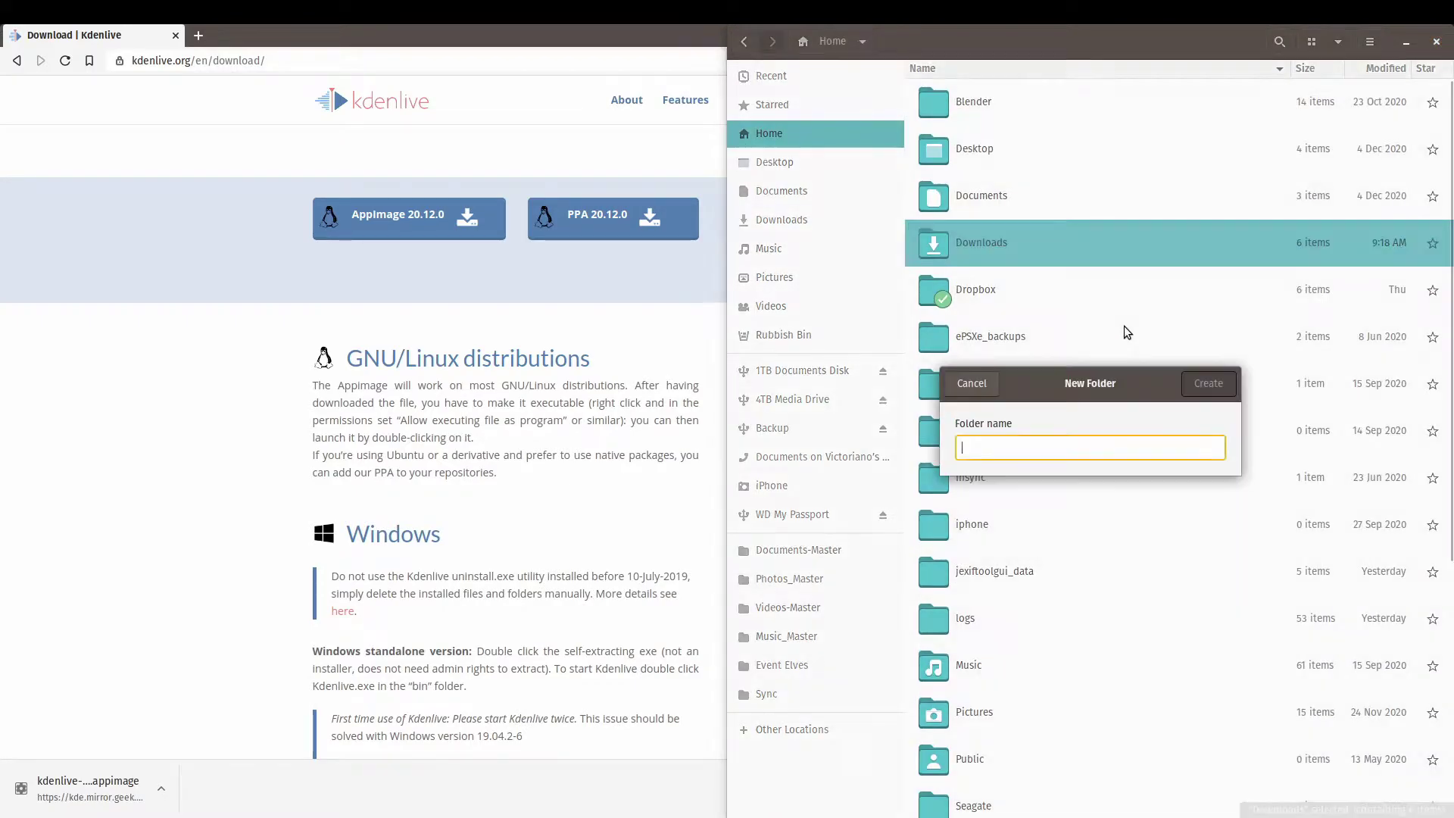
text(Apps)
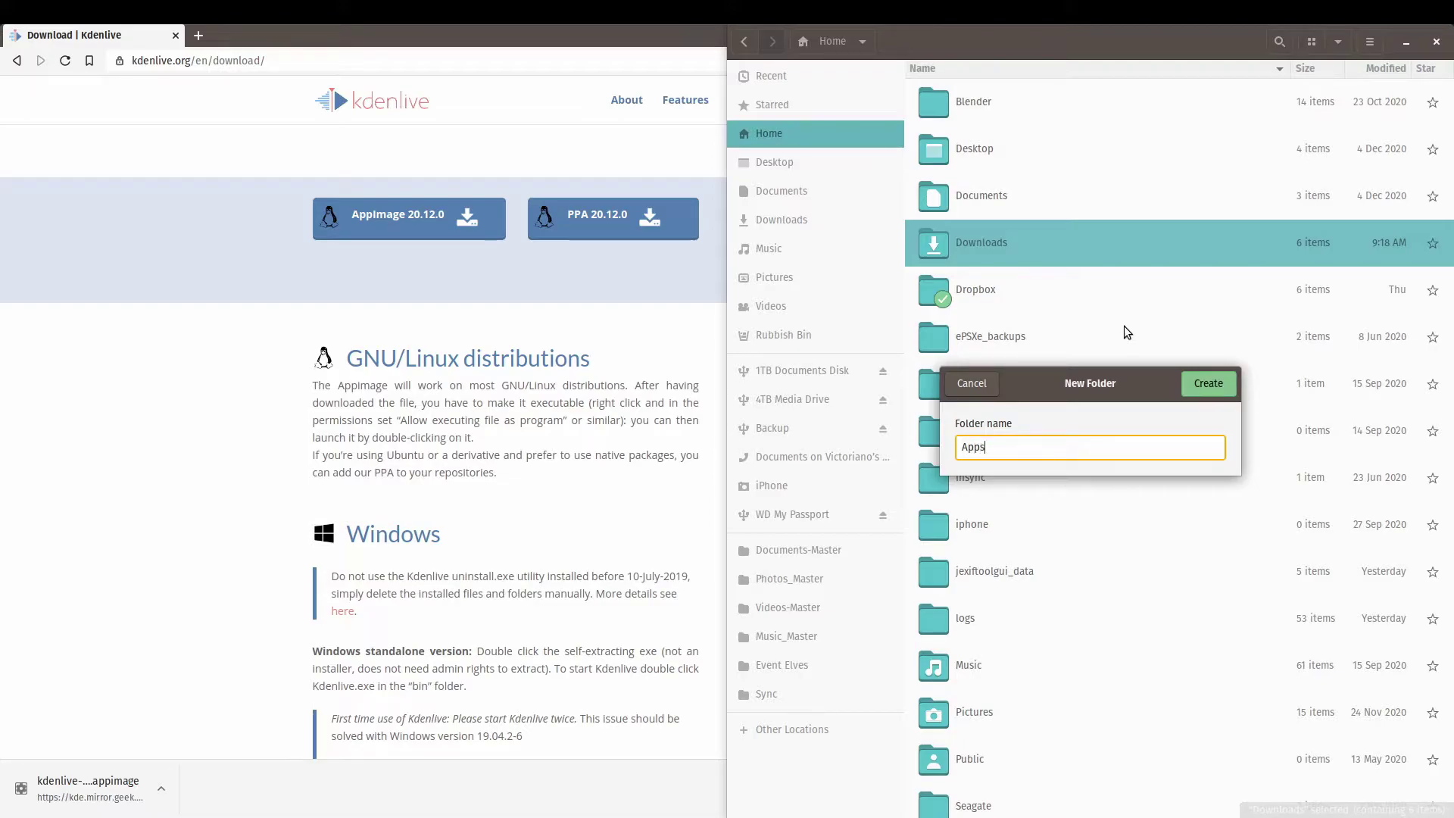
key(Return)
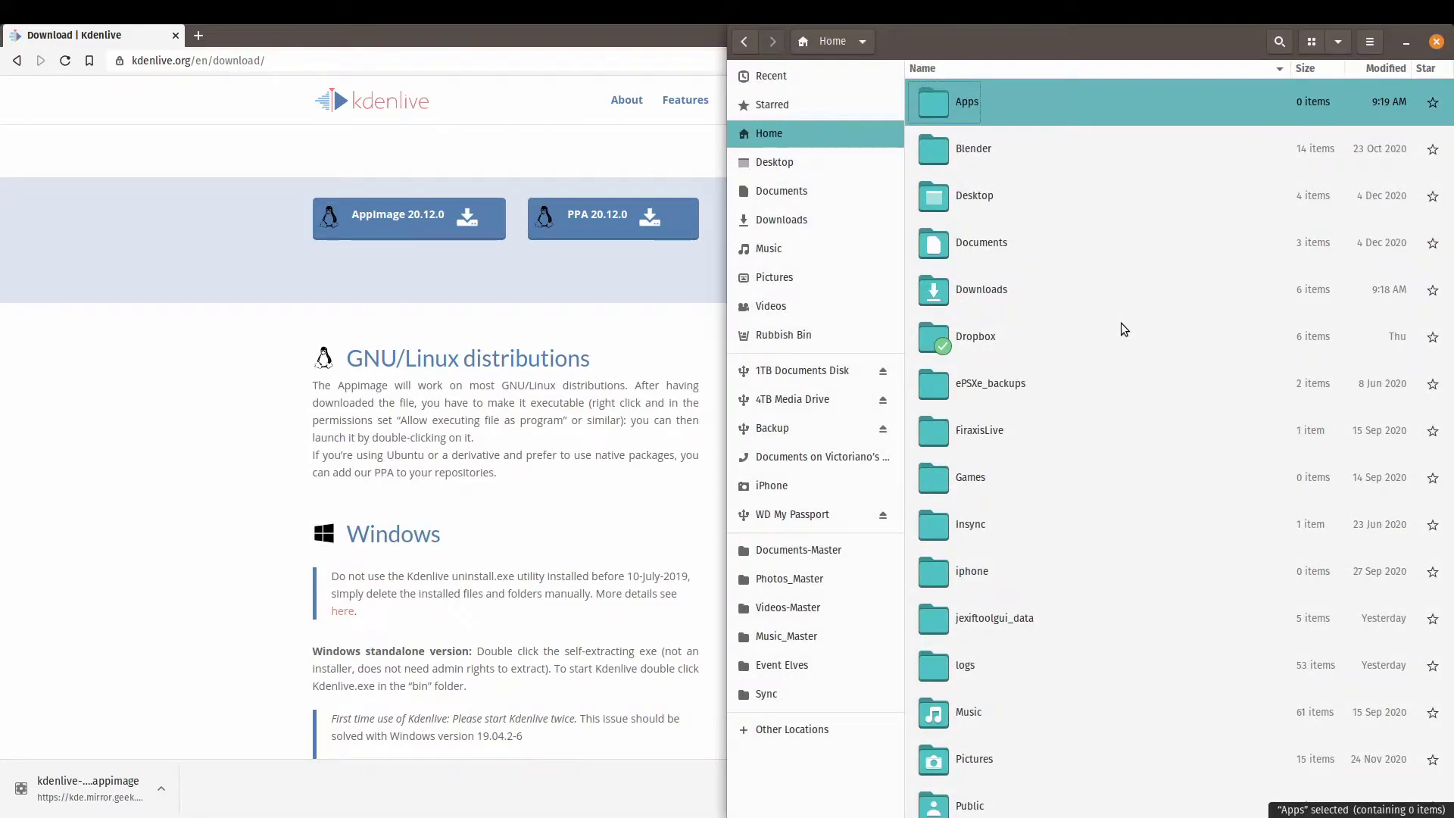
Create a Kdenlive folder inside Apps and paste the appimage into it
double_click(939, 95)
right_click(960, 182)
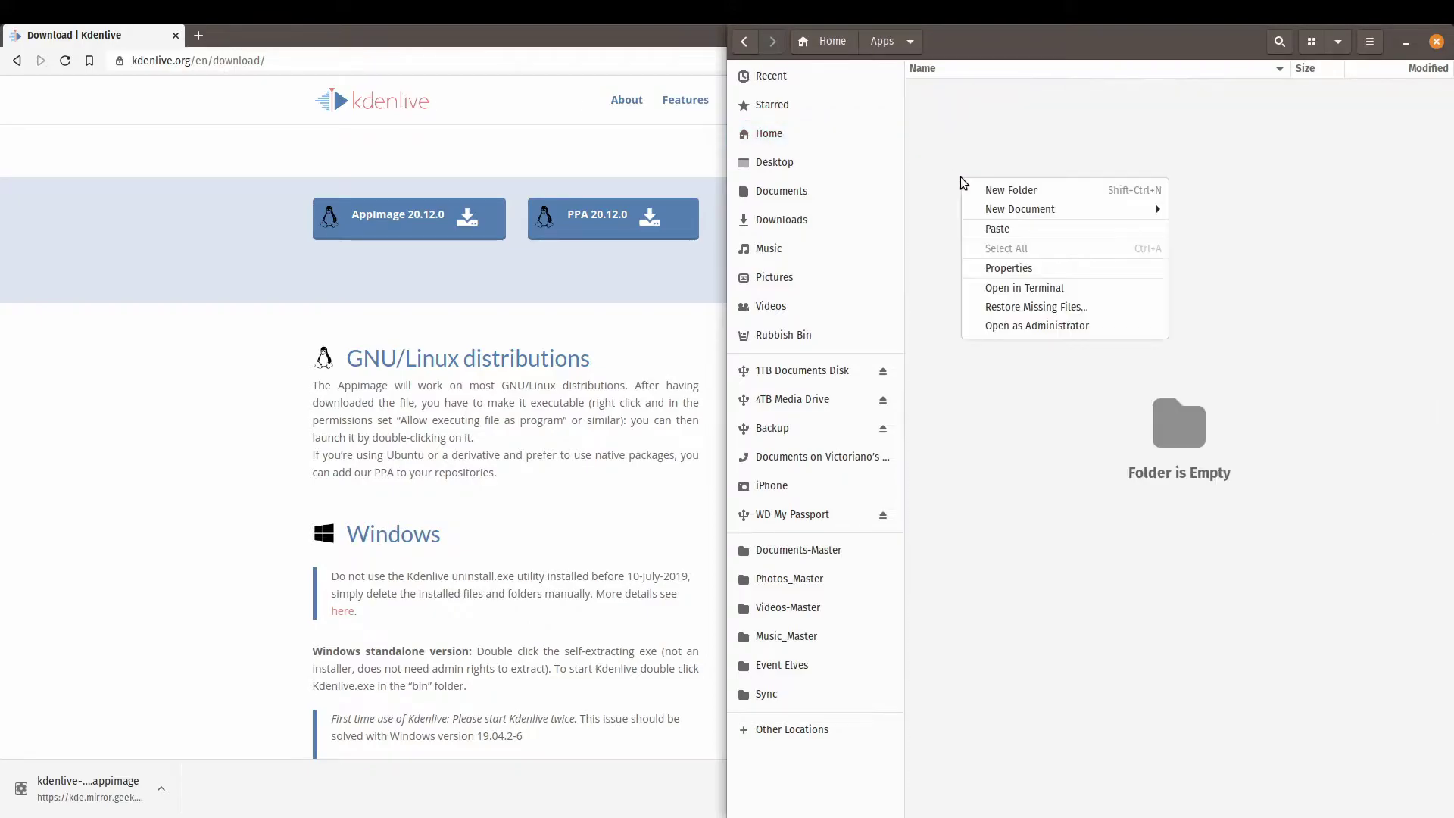
click(1007, 188)
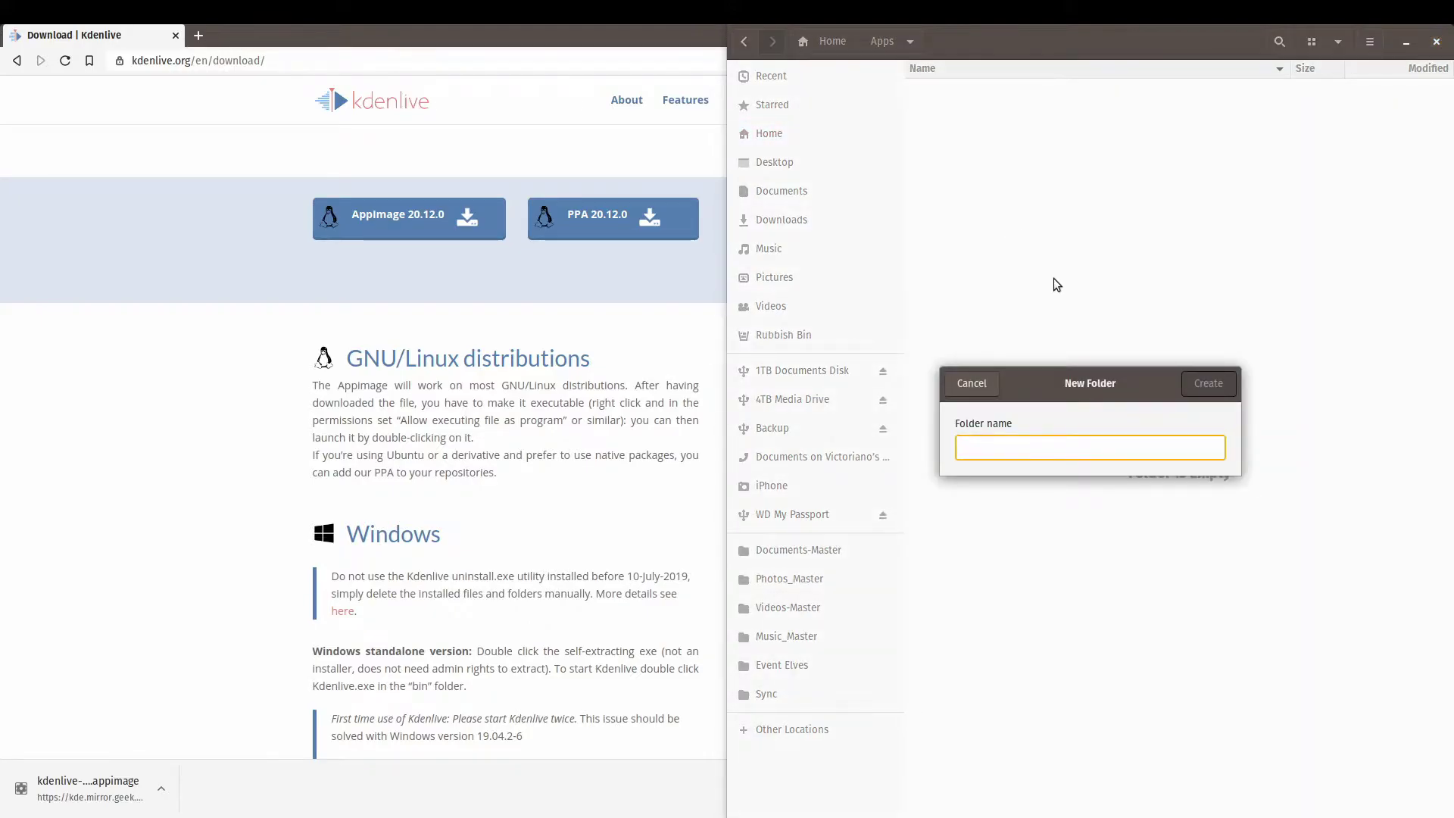
text(Kdenliv)
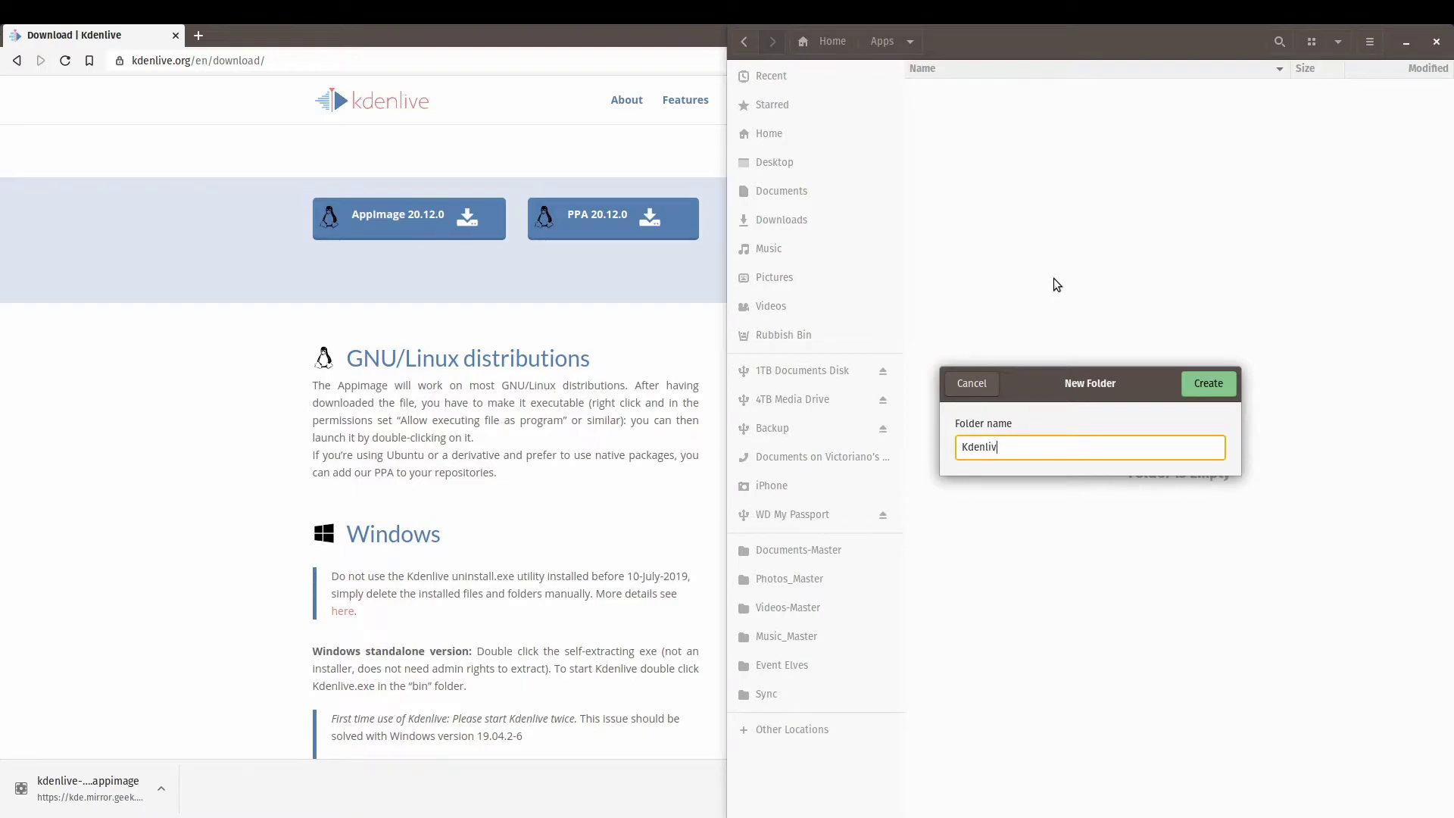
text(e)
key(Return)
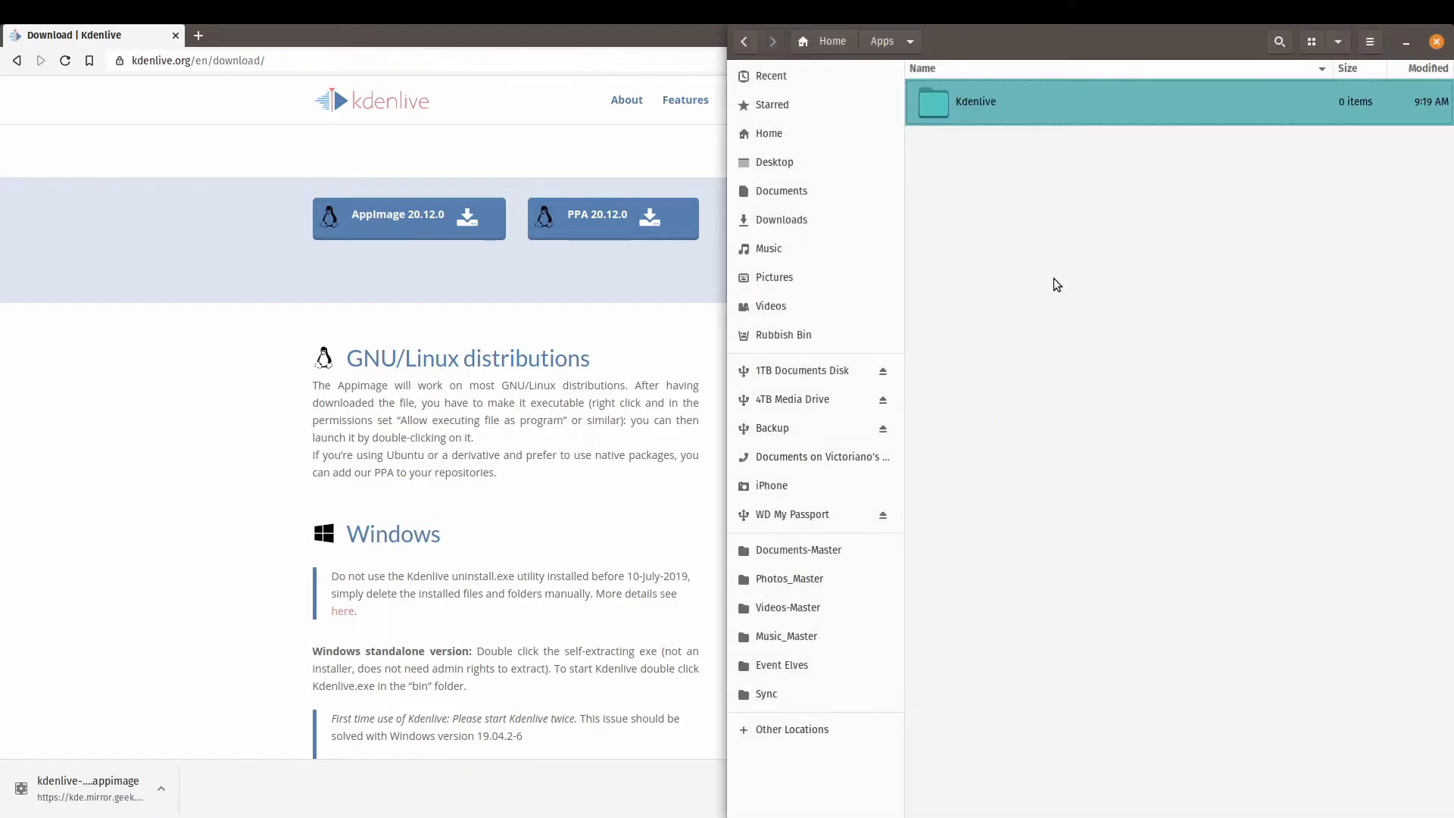
double_click(979, 108)
key(ctrl+v)
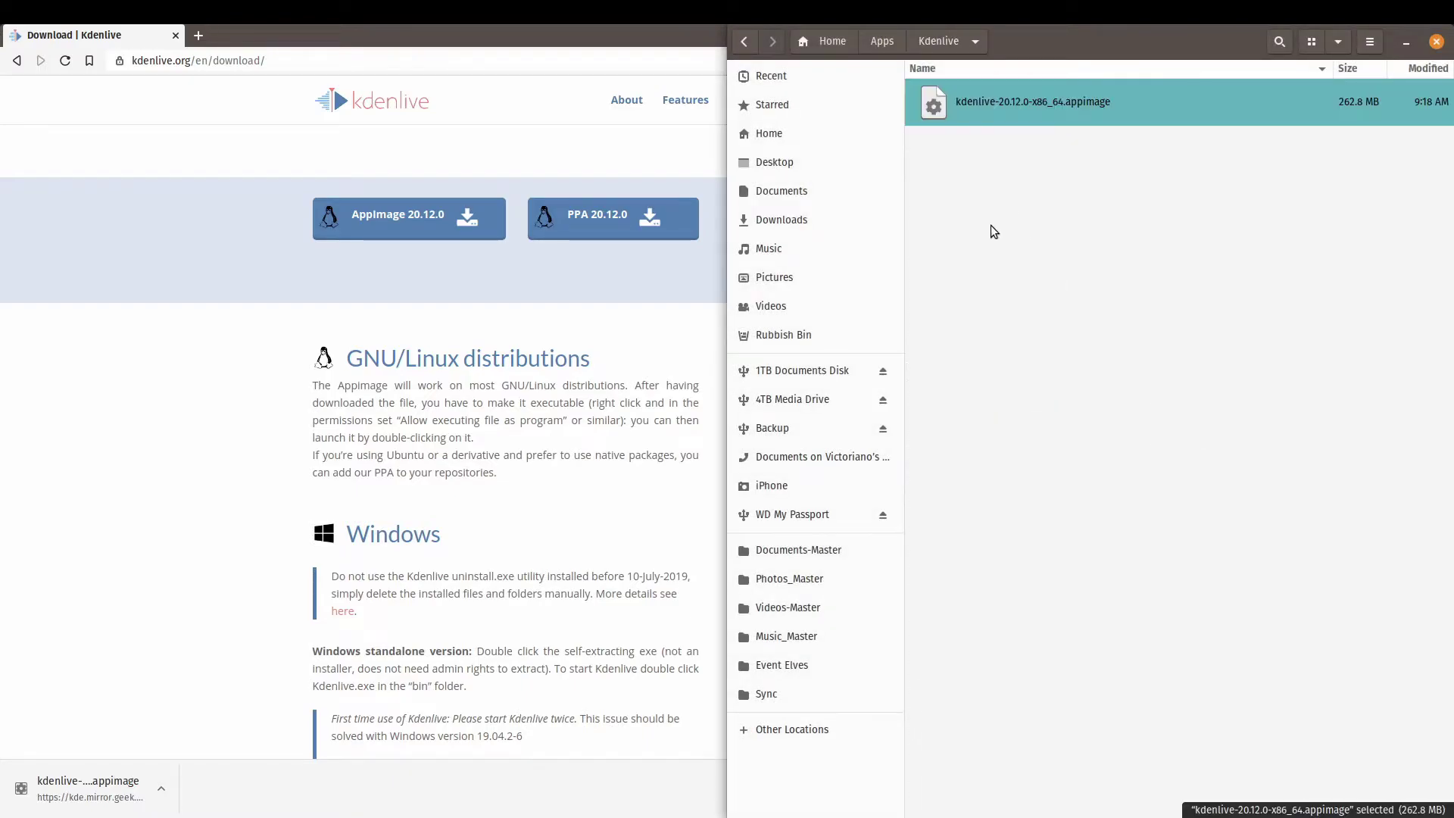
click(990, 225)
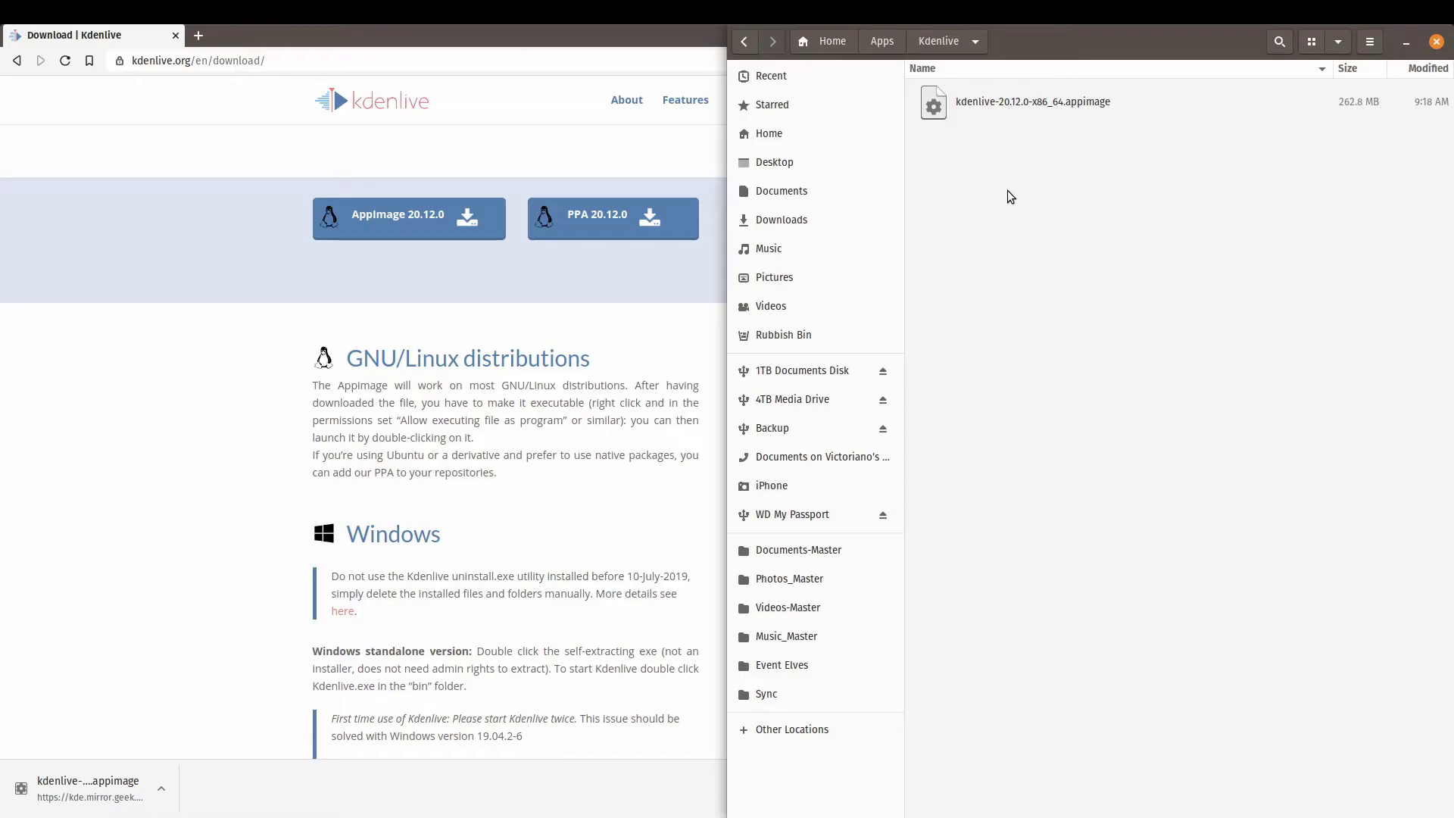
Run chmod +x on kdenlive-20.12.0-x86_64.appimage in a terminal opened in the Kdenlive folder
right_click(1007, 278)
click(1031, 392)
drag(424, 80, 523, 228)
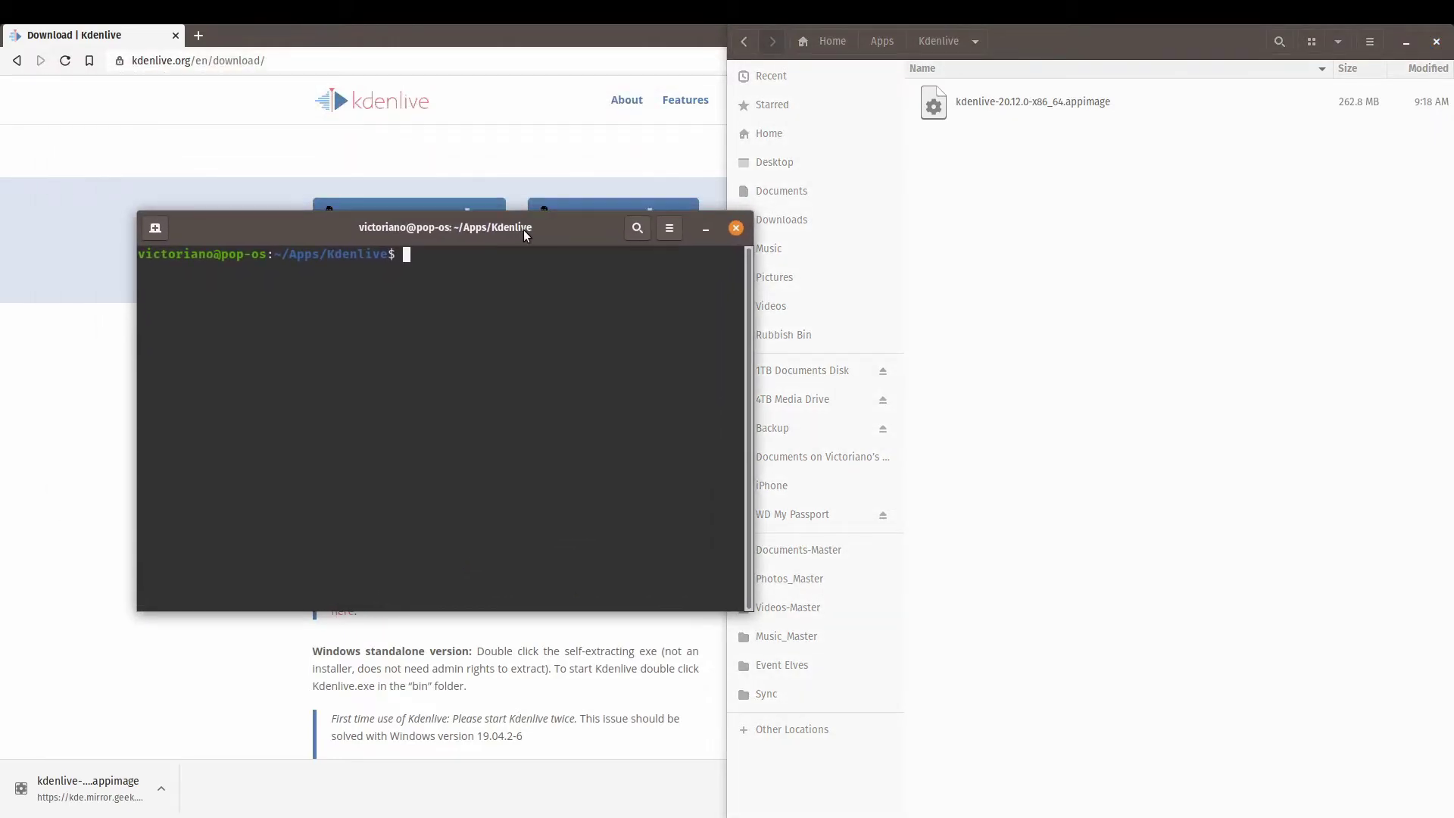
text(chmod +x kde)
key(Tab)
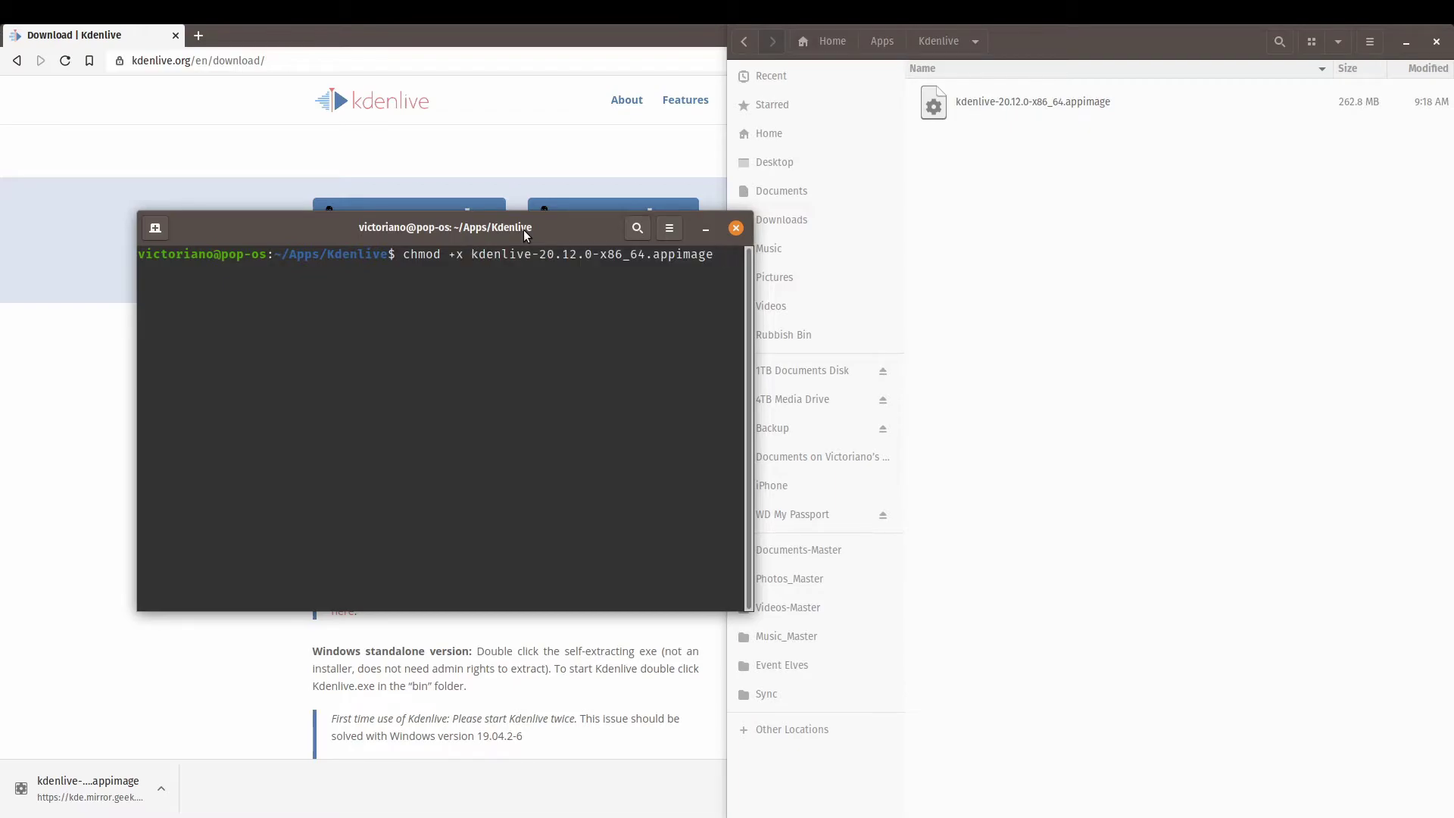
key(Return)
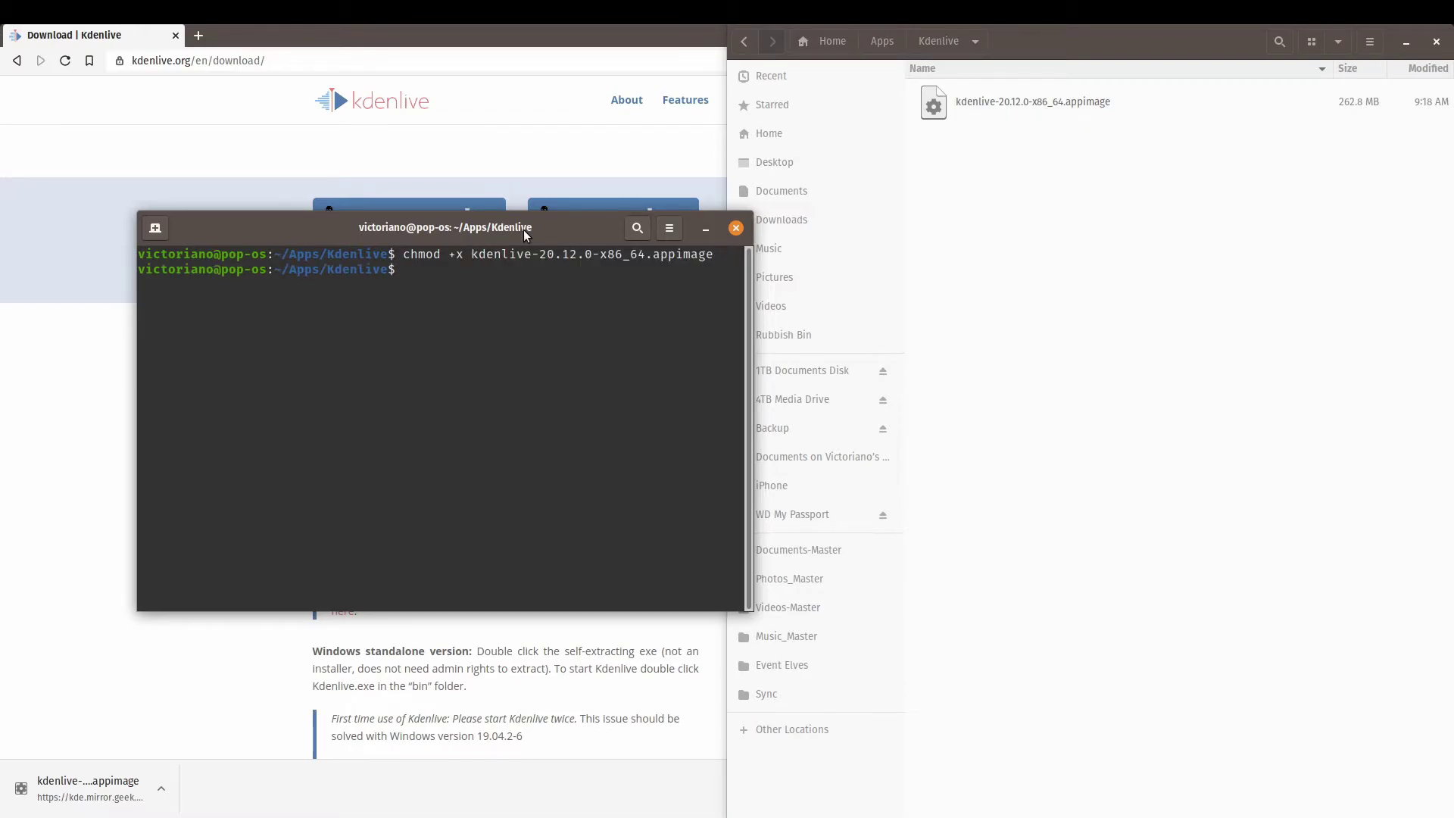
click(738, 231)
click(1041, 110)
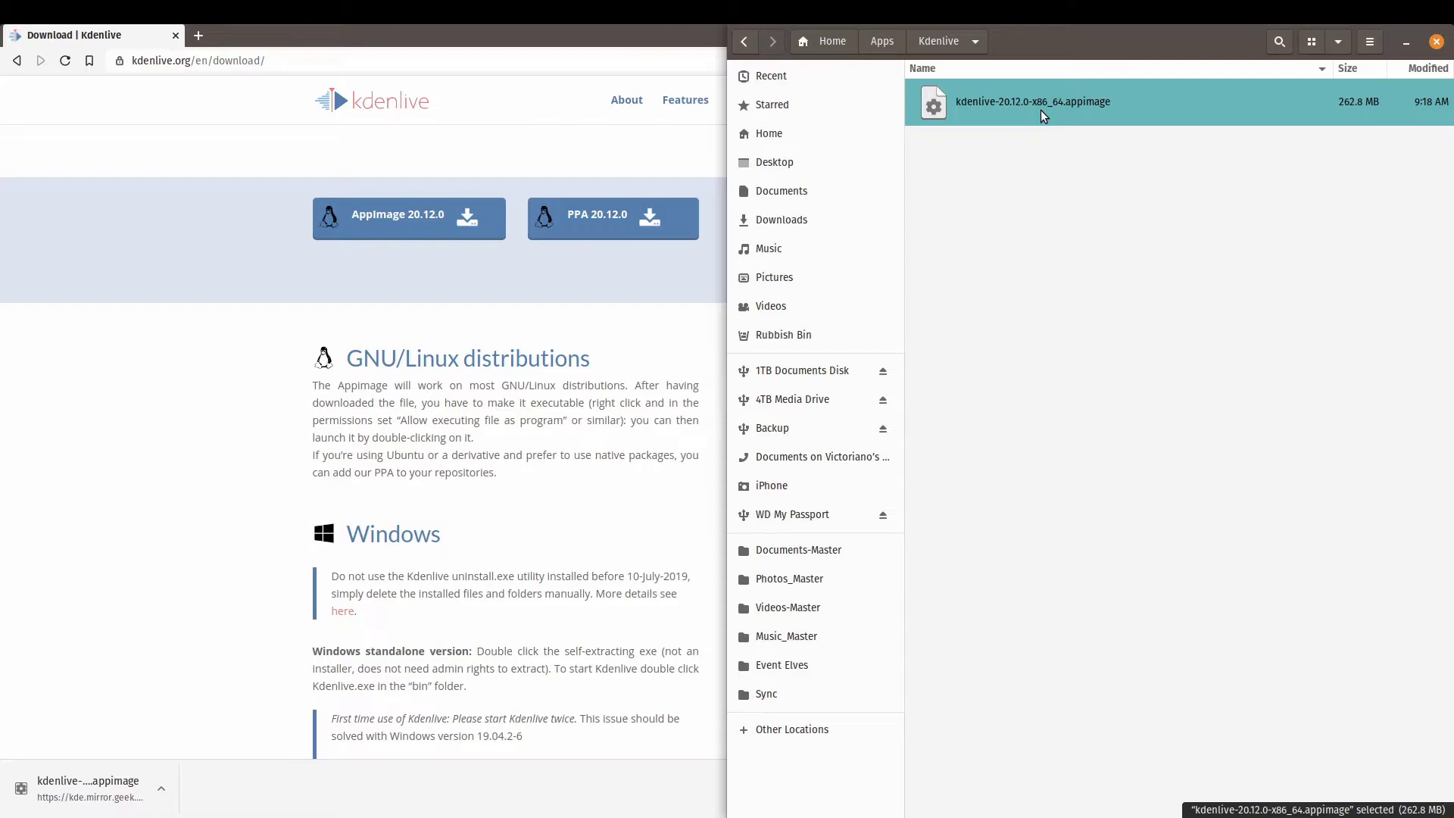
Tick 'Allow executing file as program' in the appimage's Properties permissions
right_click(1040, 111)
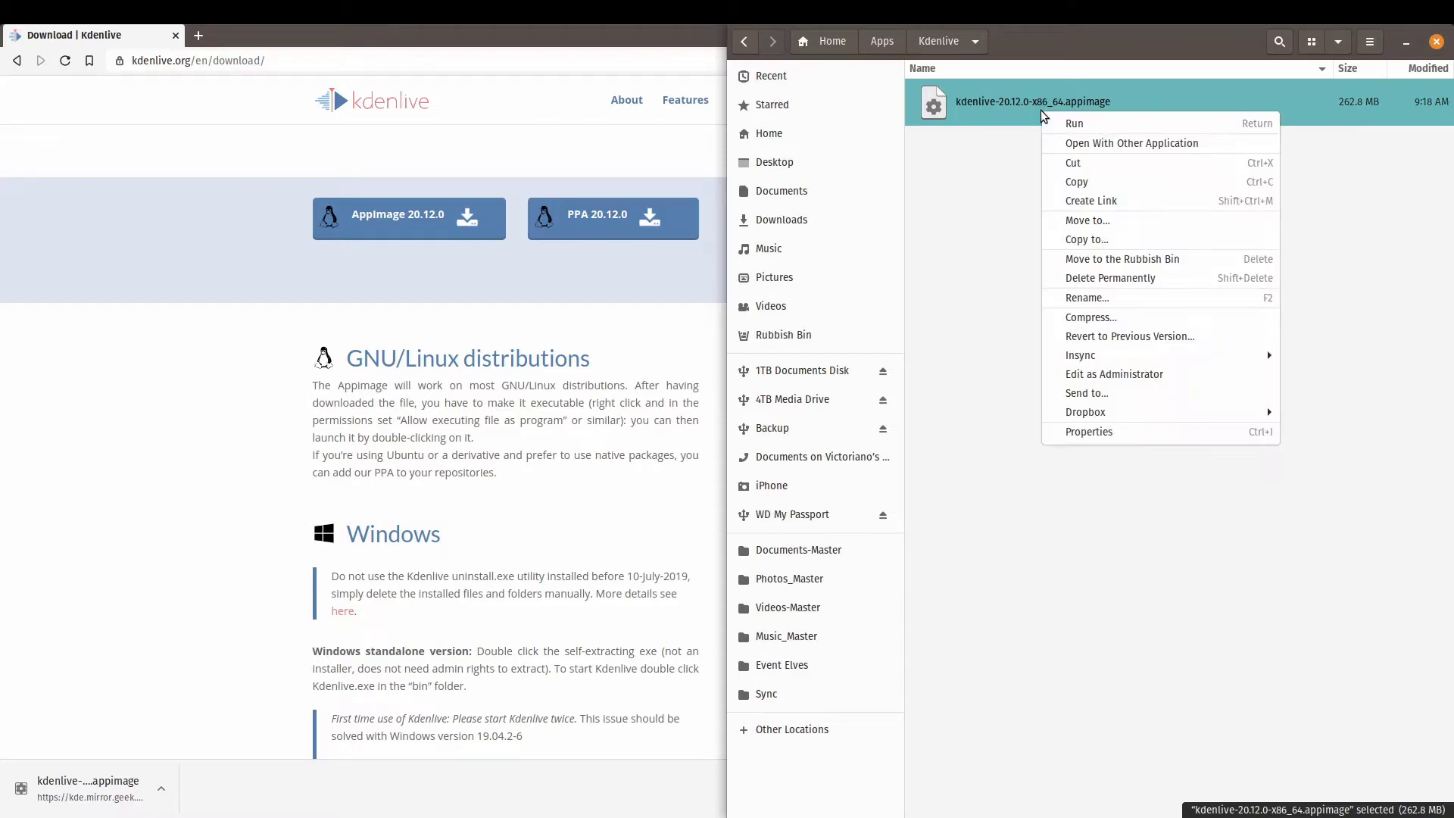
click(1090, 431)
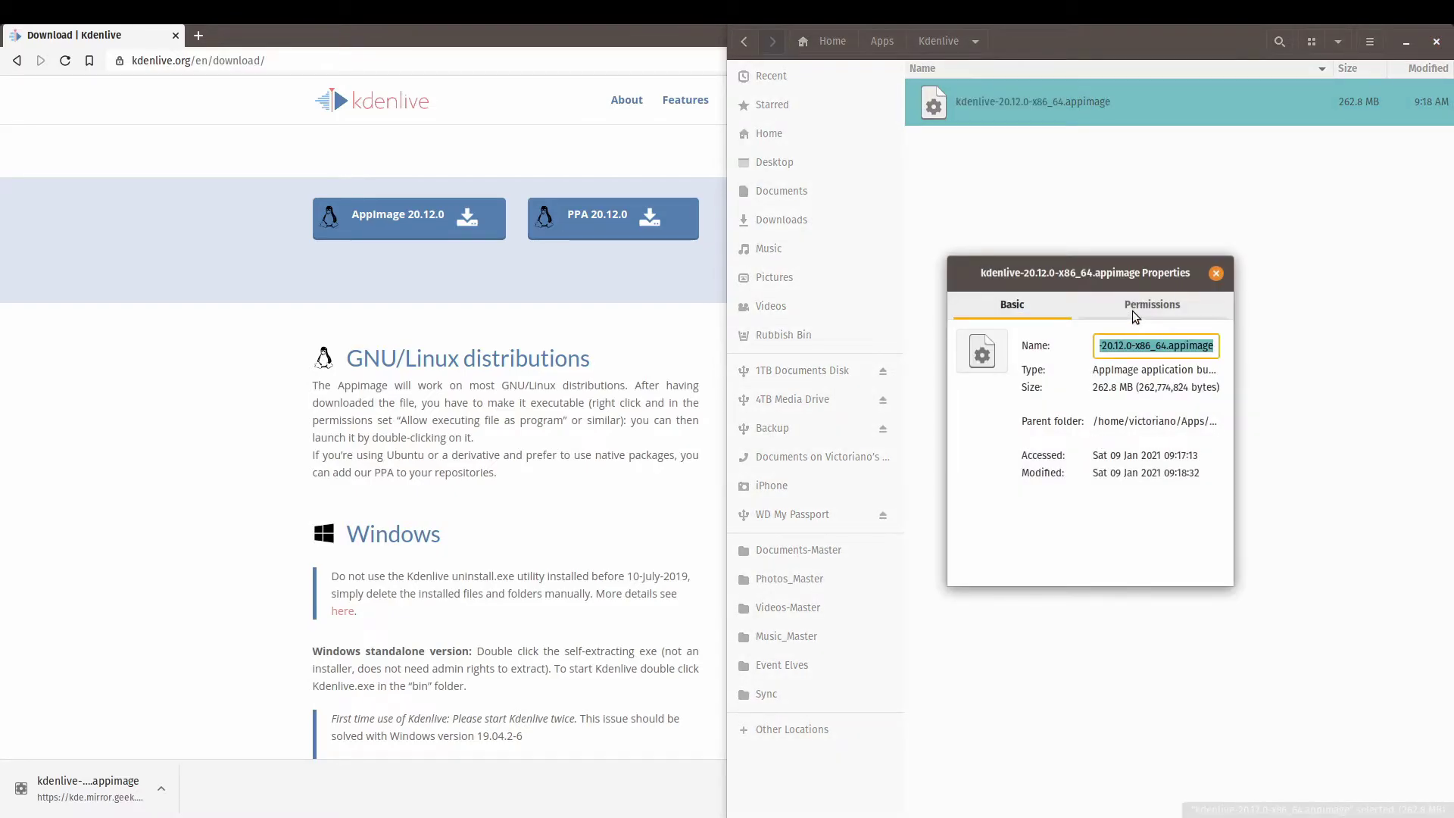
click(1133, 311)
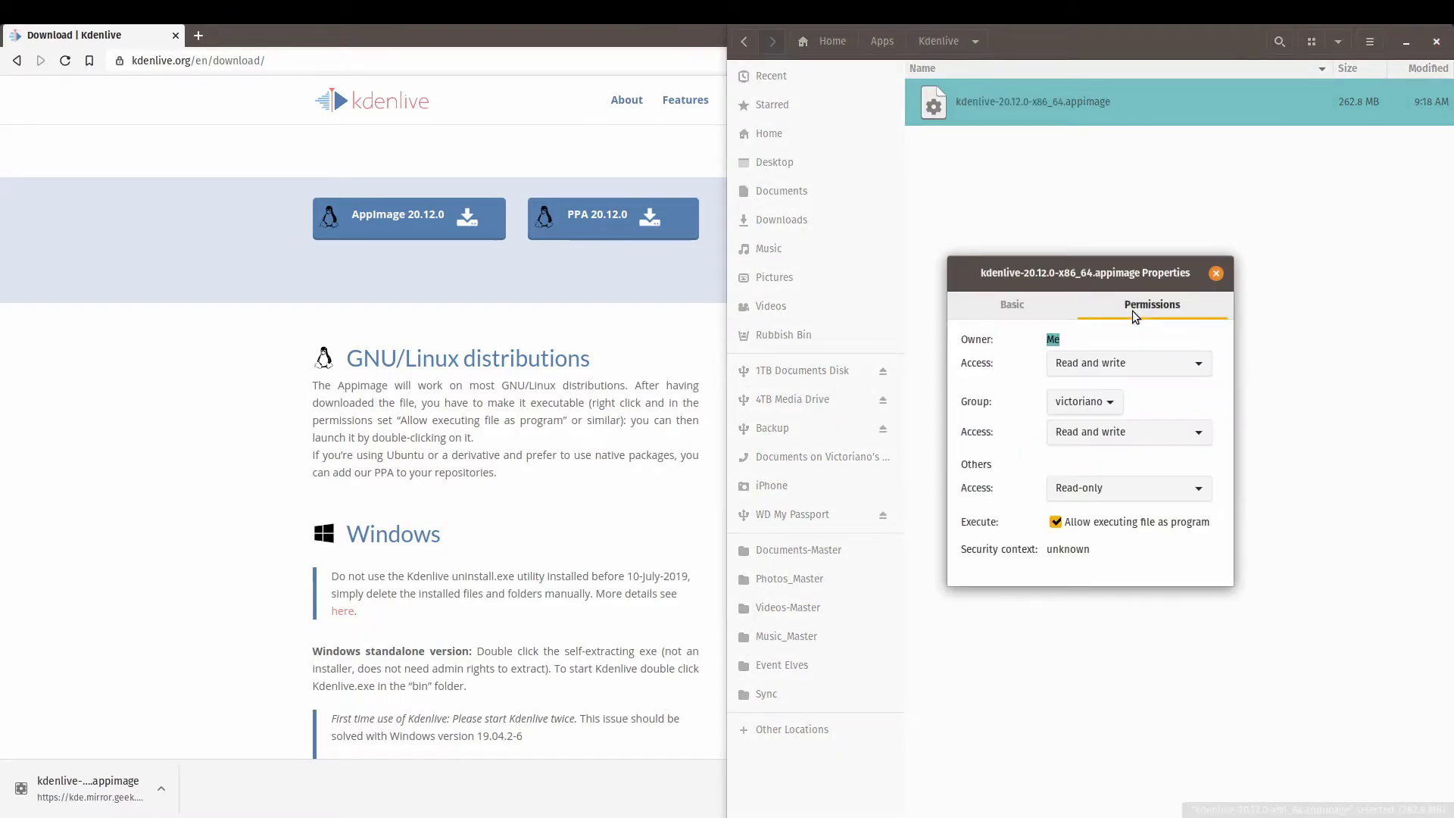
click(1056, 523)
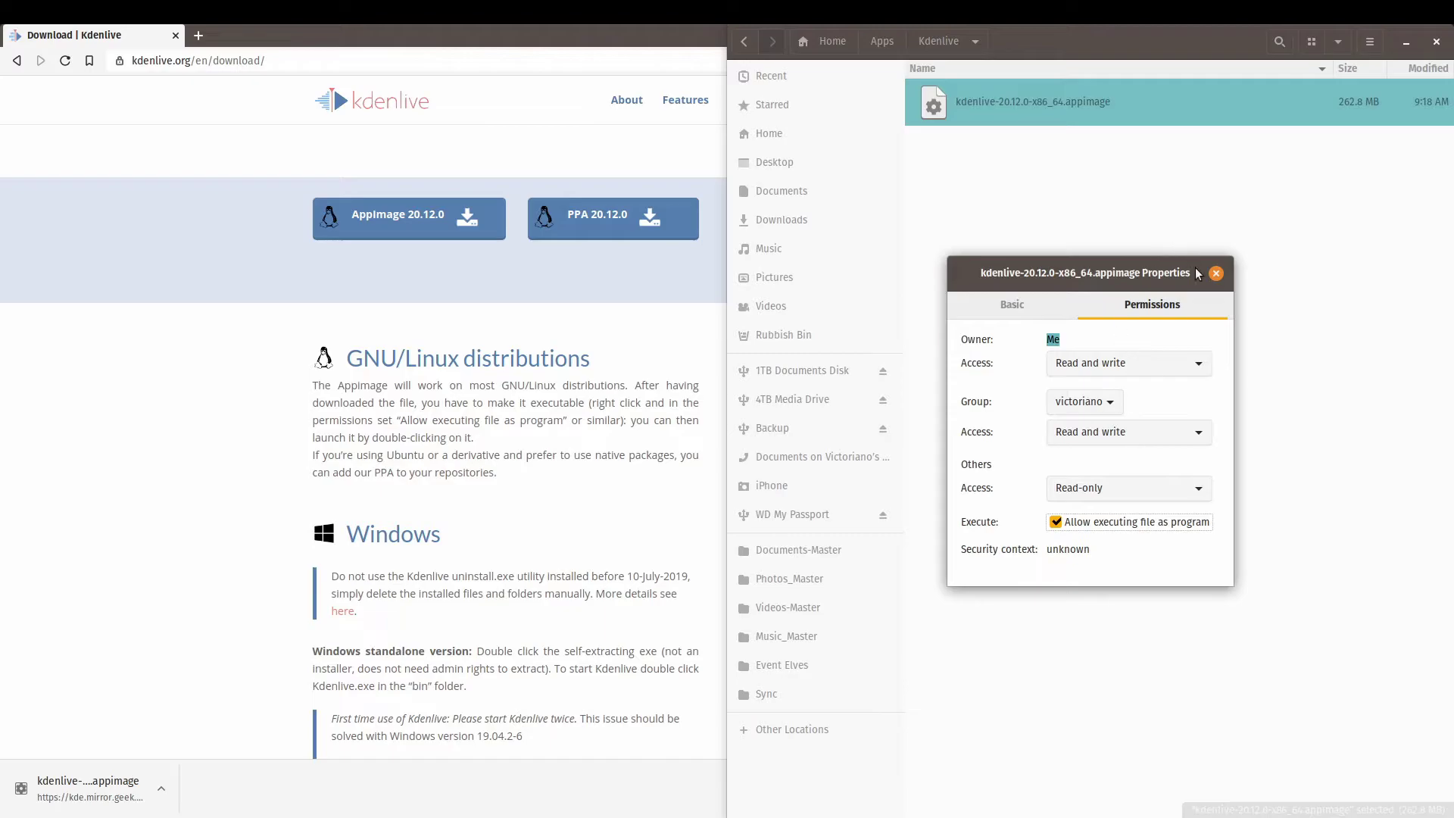
Launch the Kdenlive 20.12.0 AppImage maximized and show Help > About Kdenlive
key(Escape)
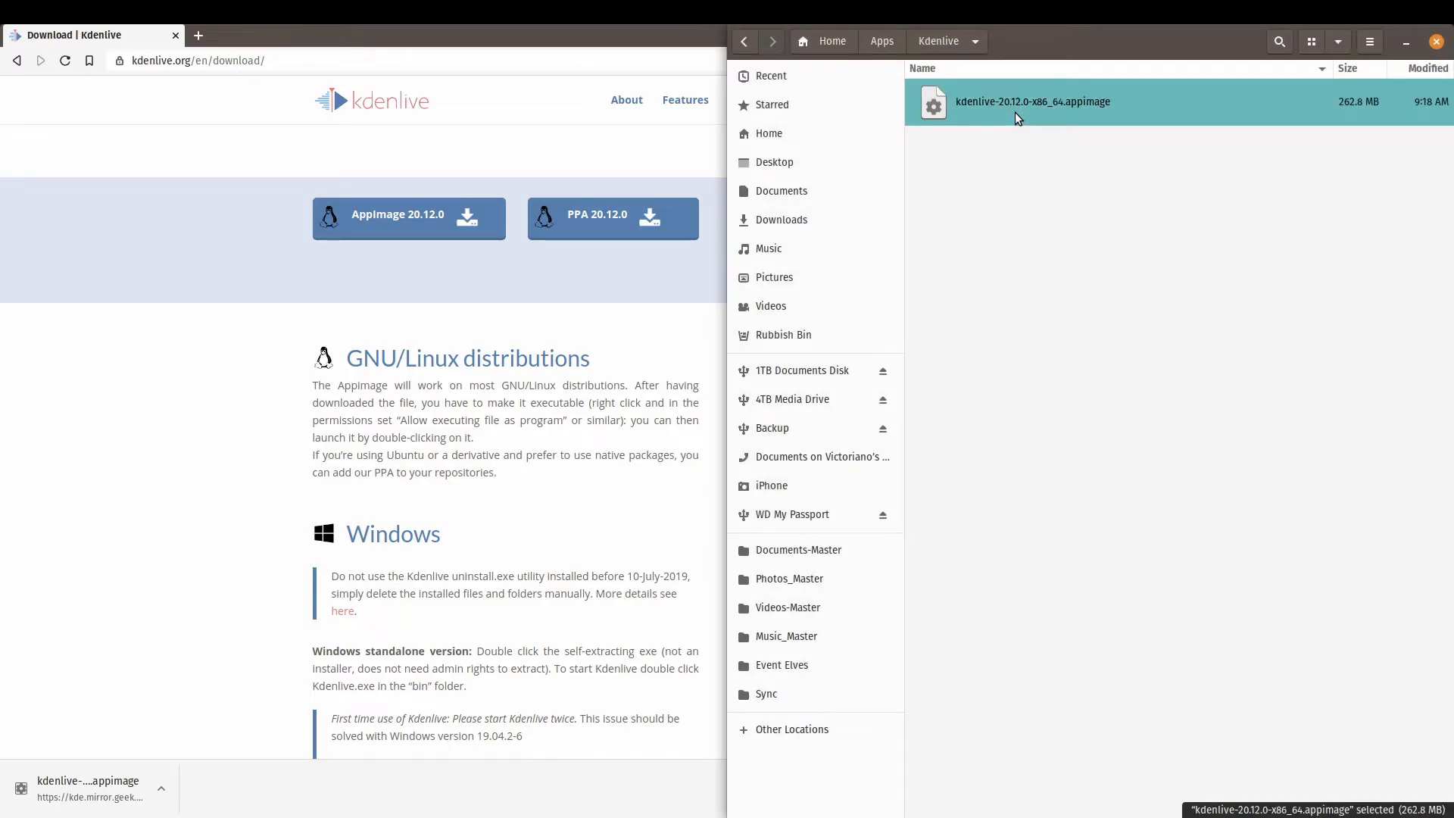
double_click(1015, 112)
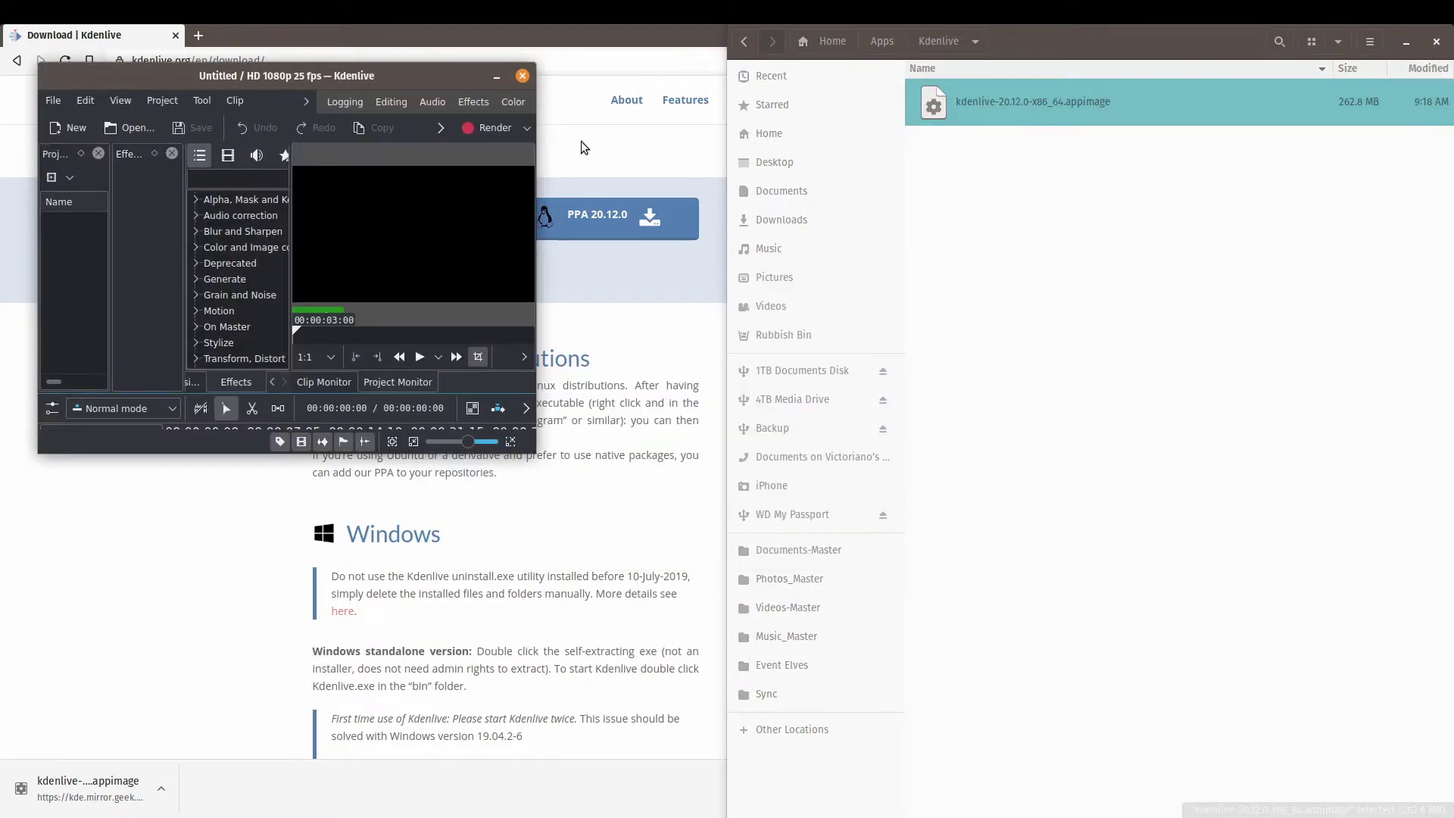
double_click(489, 74)
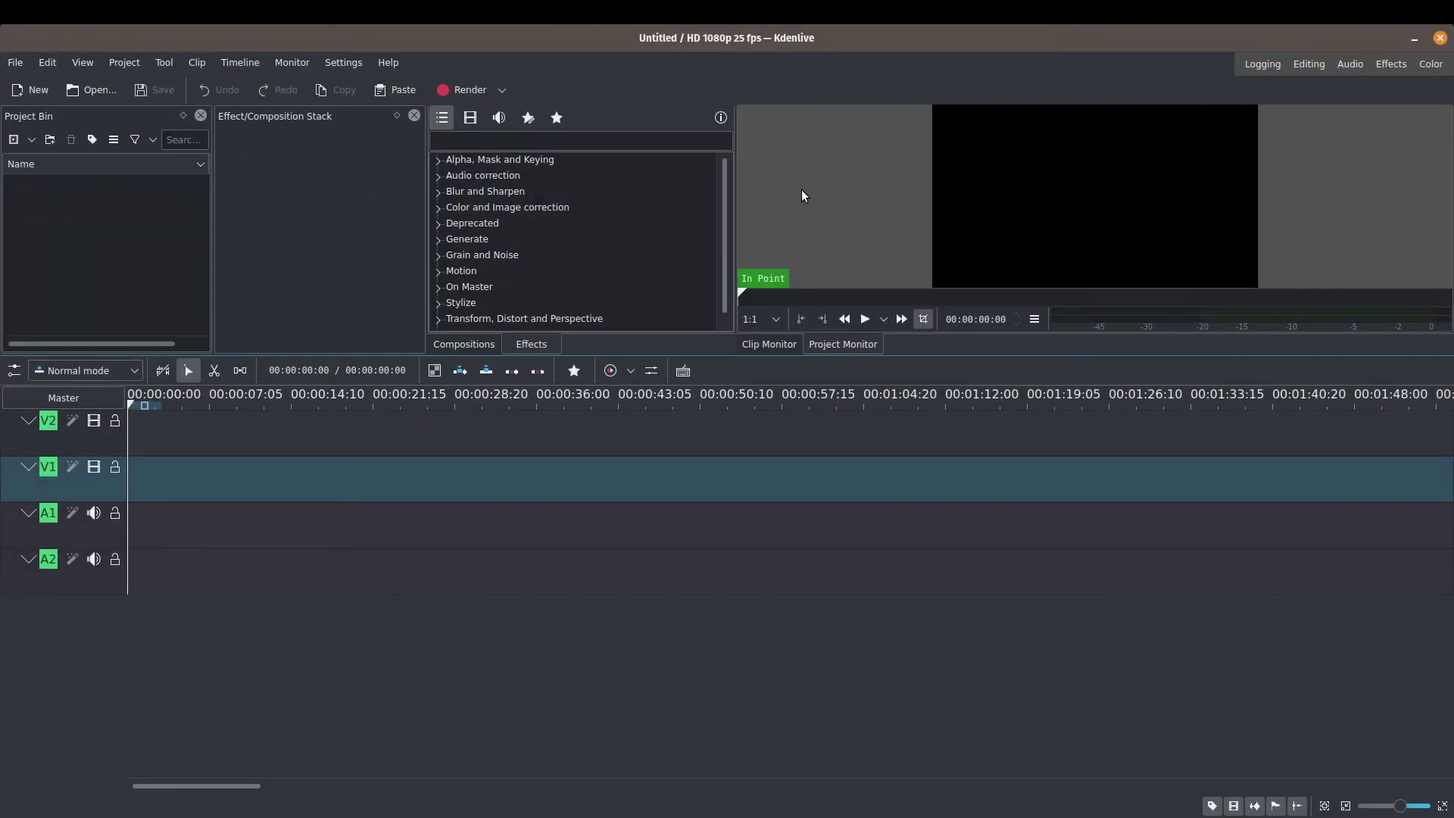
click(395, 64)
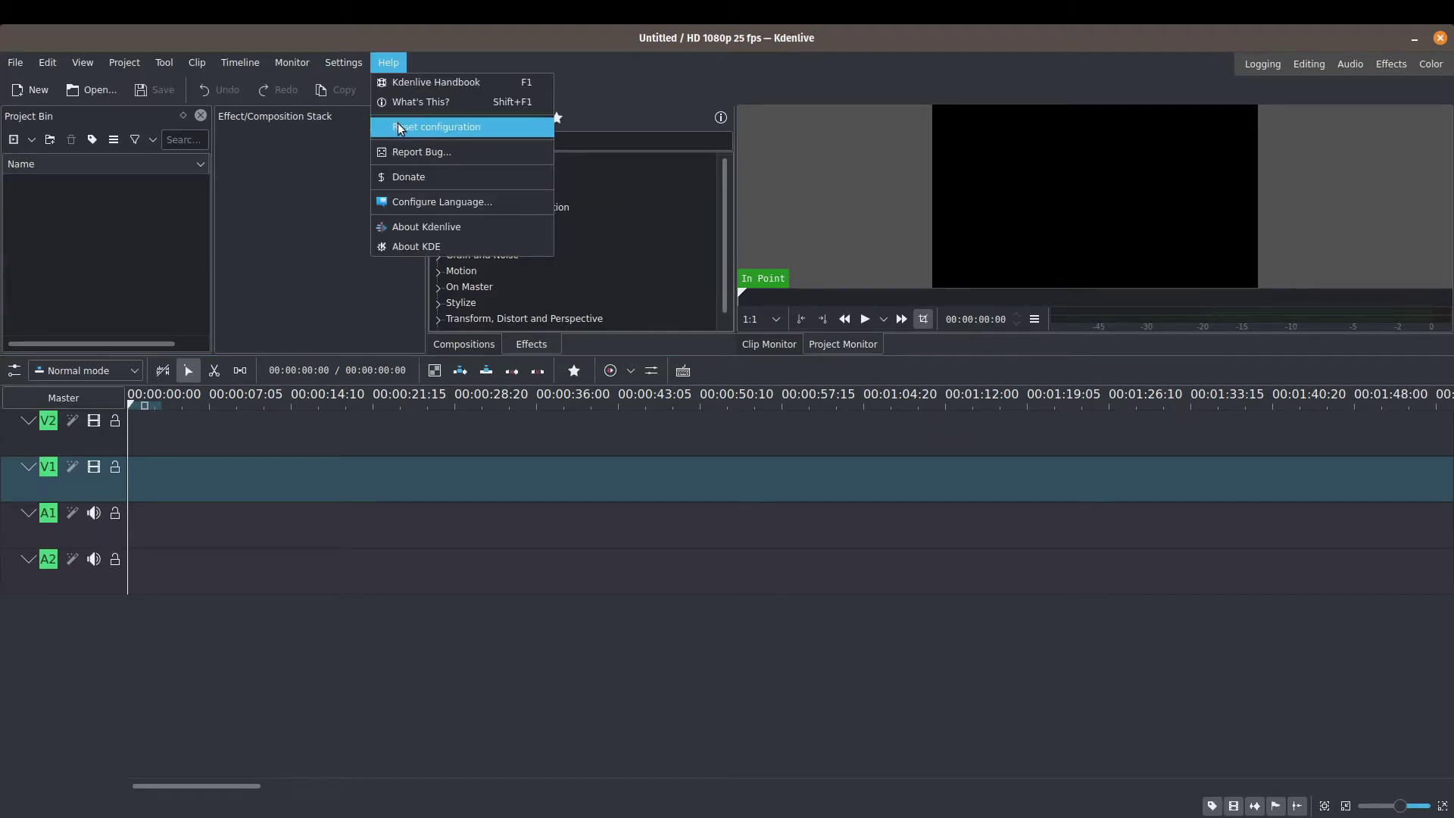
click(426, 226)
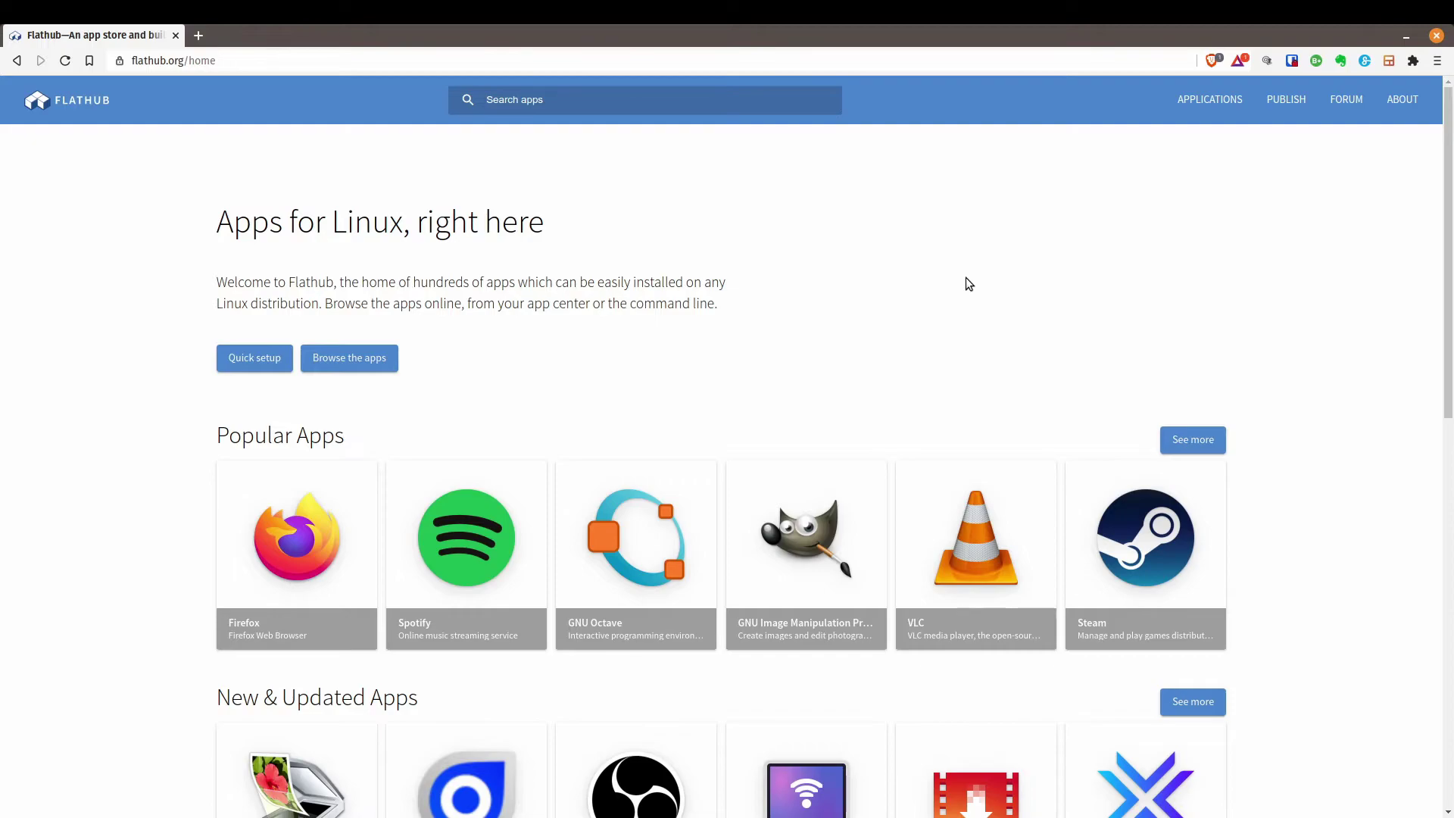
Search Flathub for kdenlive and highlight the listed version 20.12.1
text(kdenlive)
key(Return)
scroll(1129, 430, down, 3)
scroll(1129, 437, down, 4)
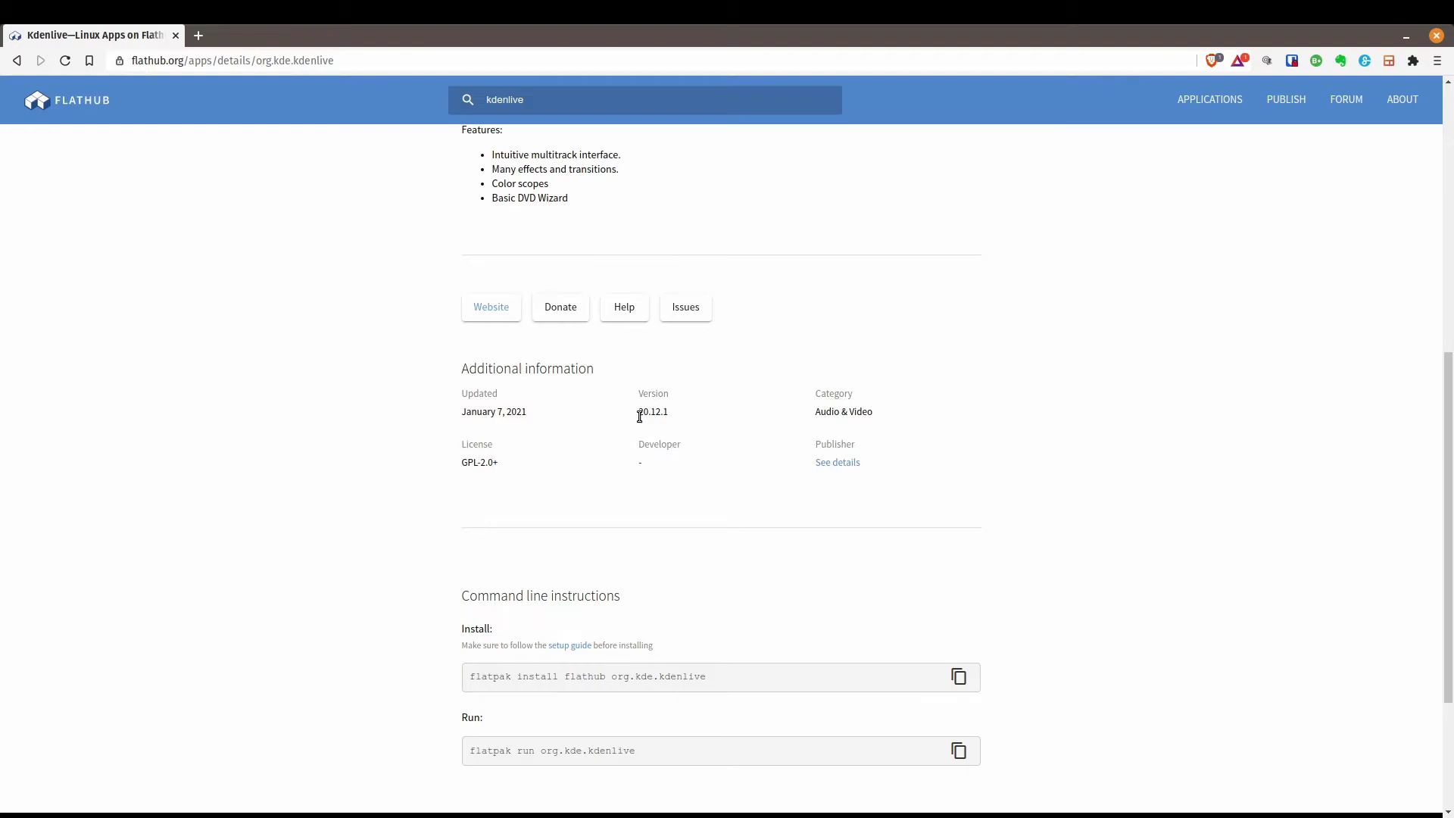
drag(637, 415, 670, 424)
scroll(1119, 385, down, 2)
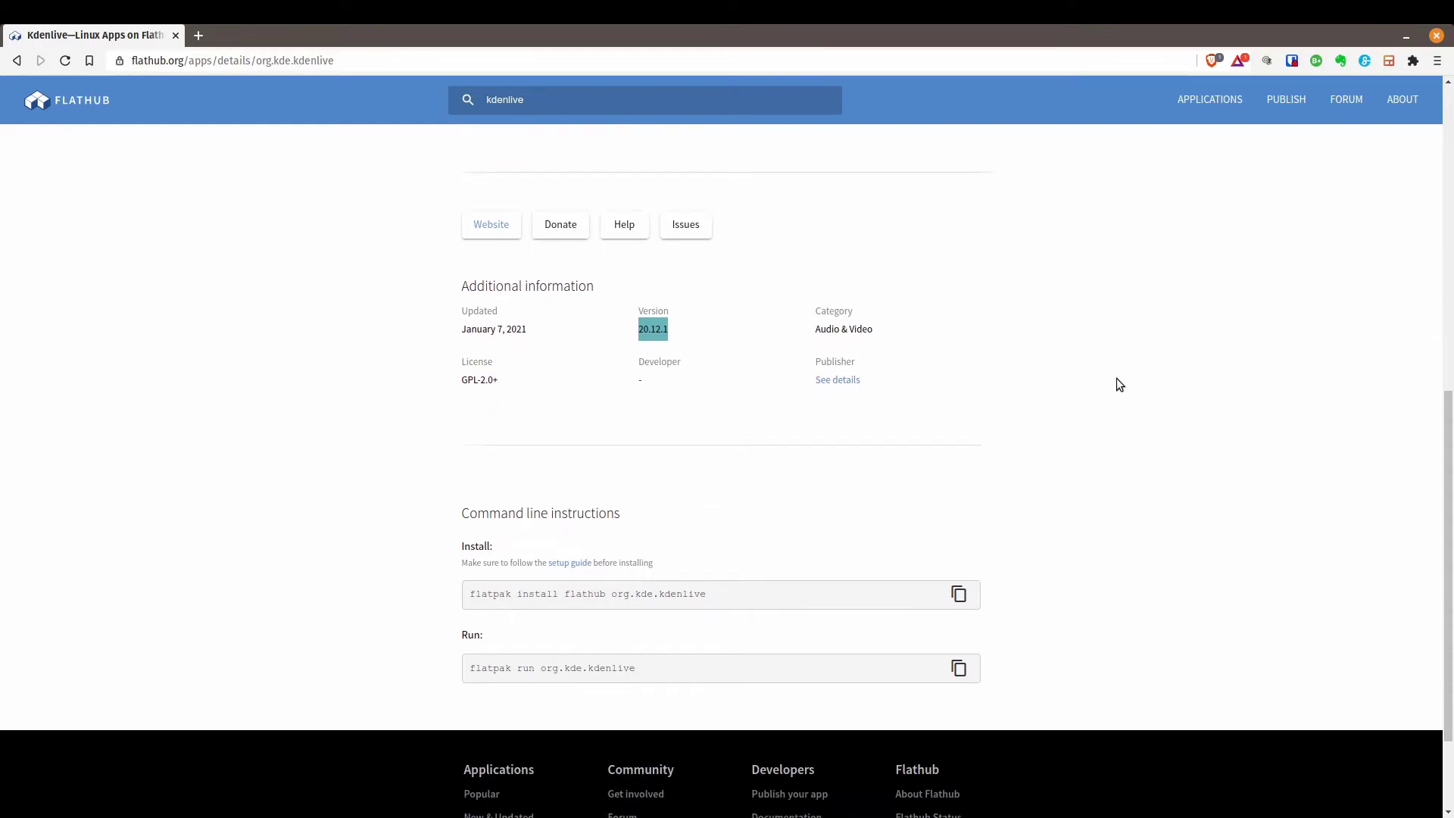
click(1119, 384)
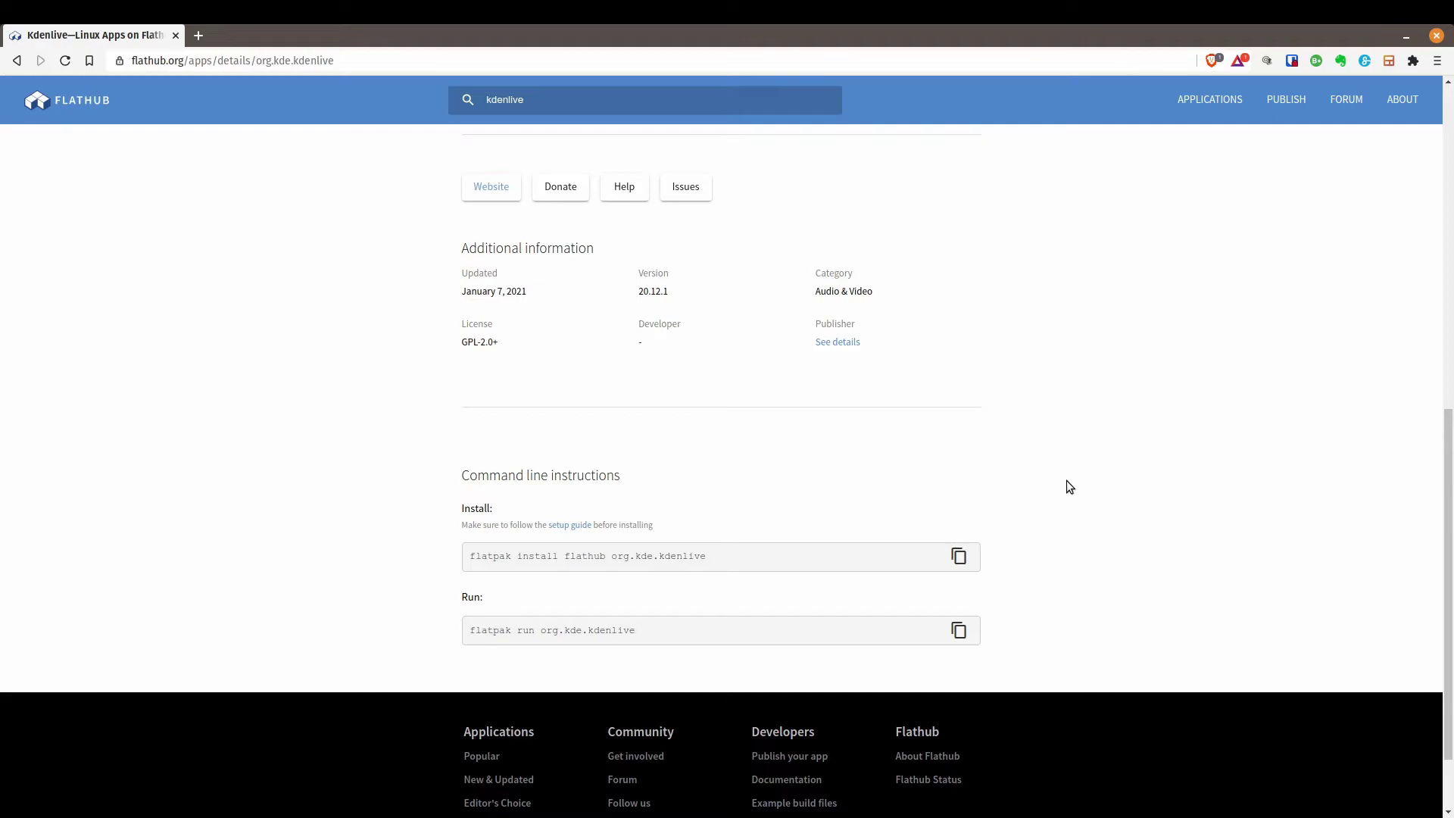
Run Flathub's 'flatpak install flathub org.kde.kdenlive' command in a new terminal
key(ctrl+alt+t)
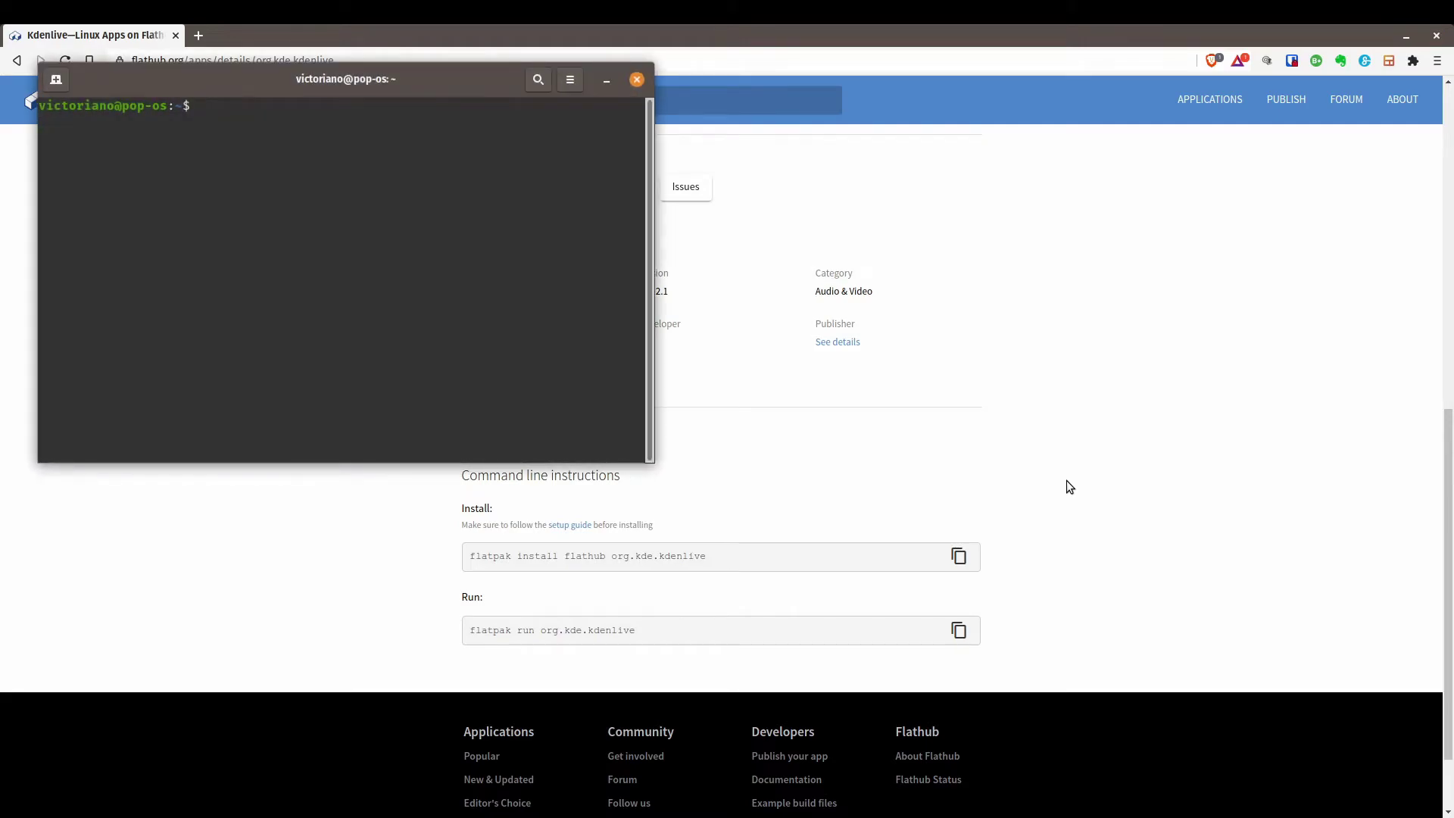
click(958, 558)
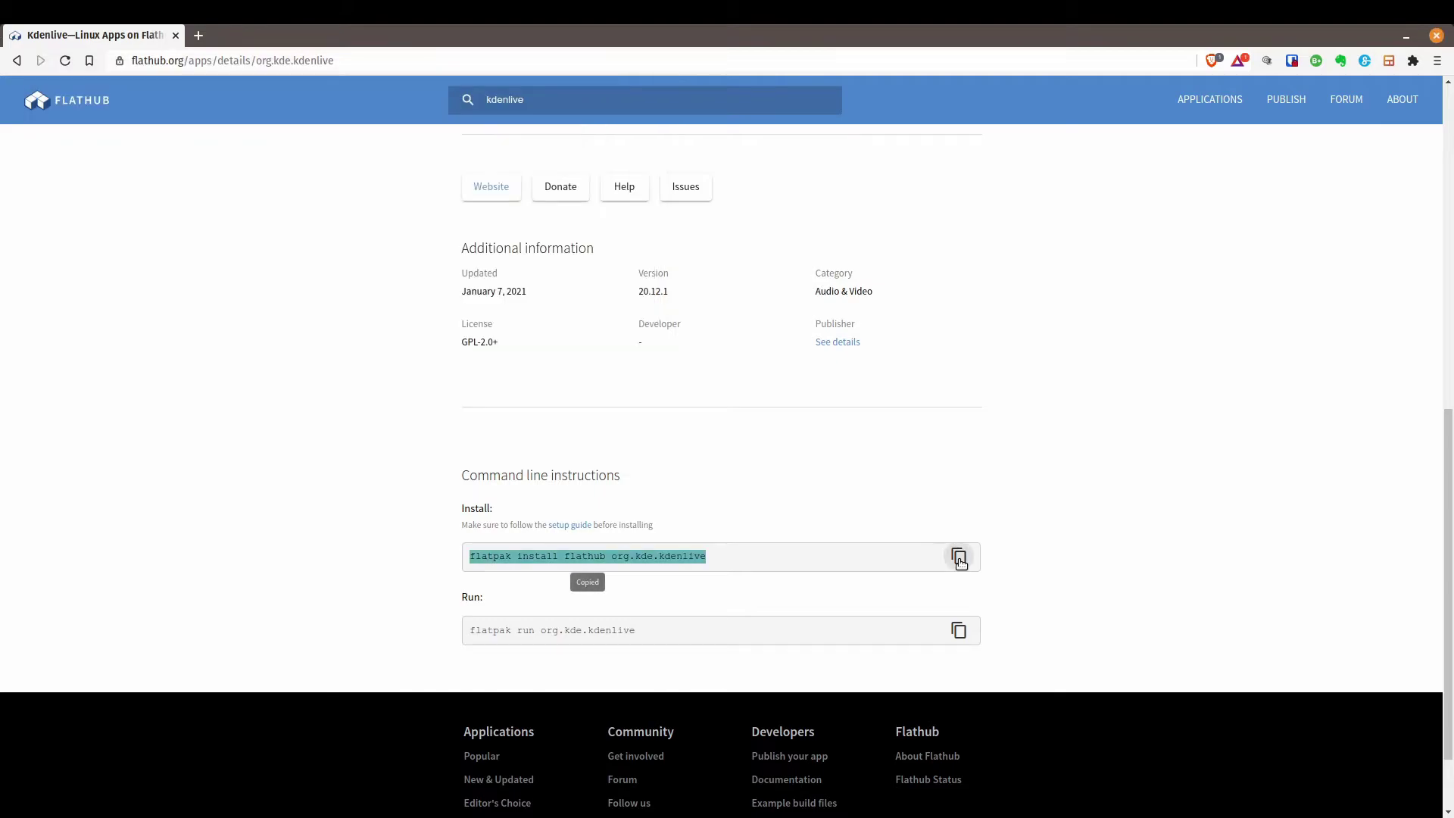
key(alt+Tab)
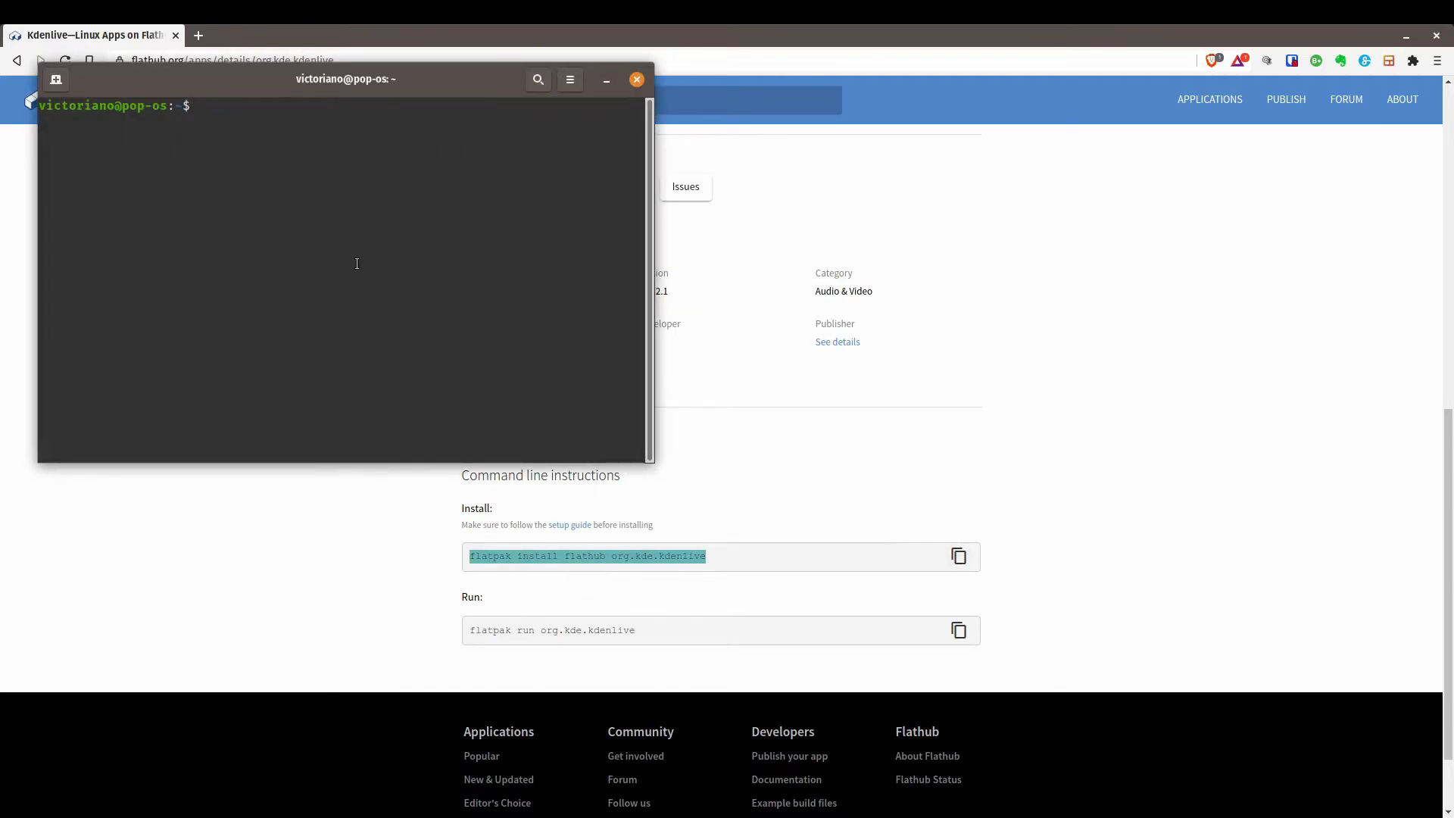
key(ctrl+shift+v)
key(Return)
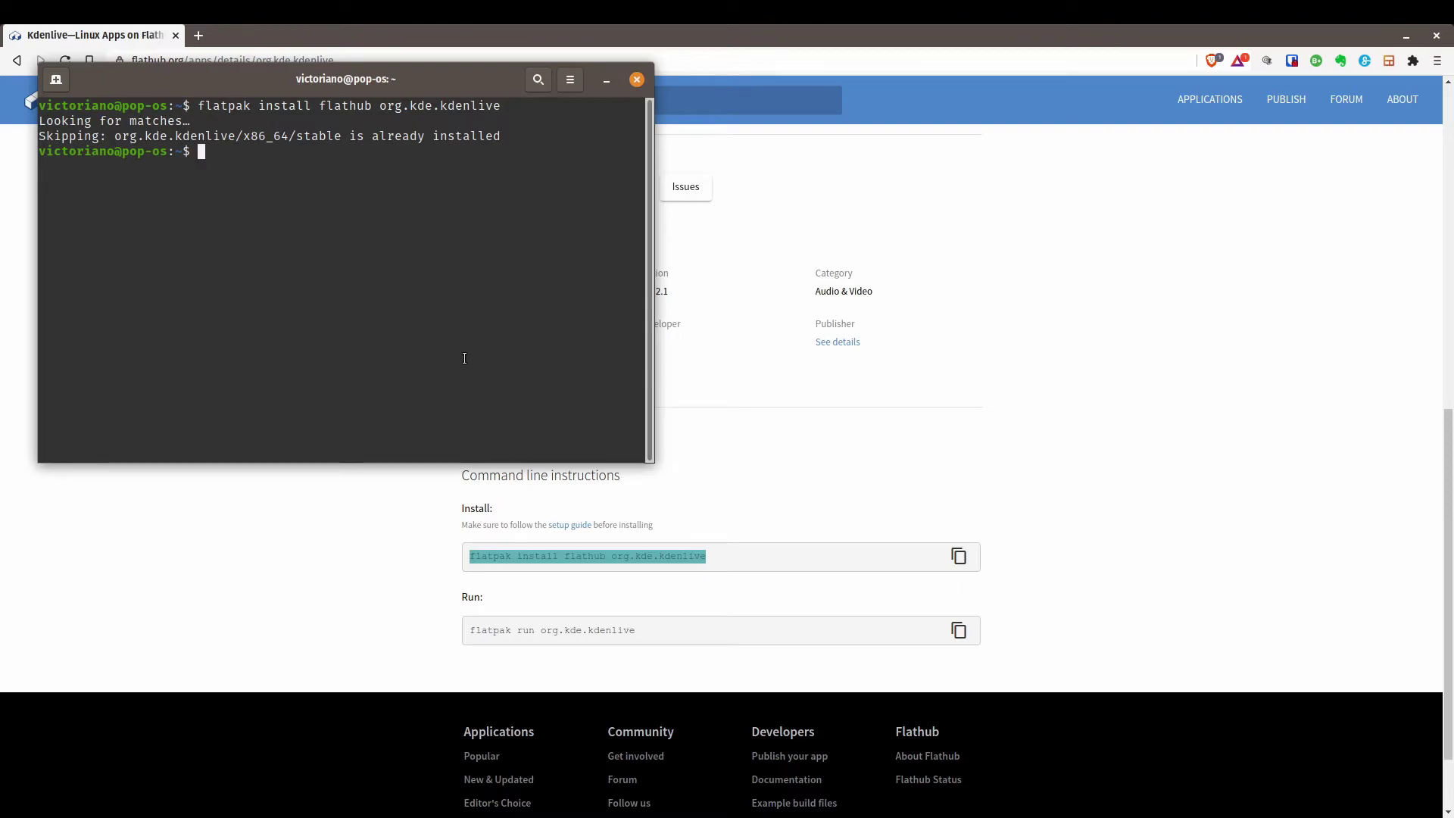
Launch the Flatpak Kdenlive with 'flatpak run org.kde.kdenlive'
click(958, 633)
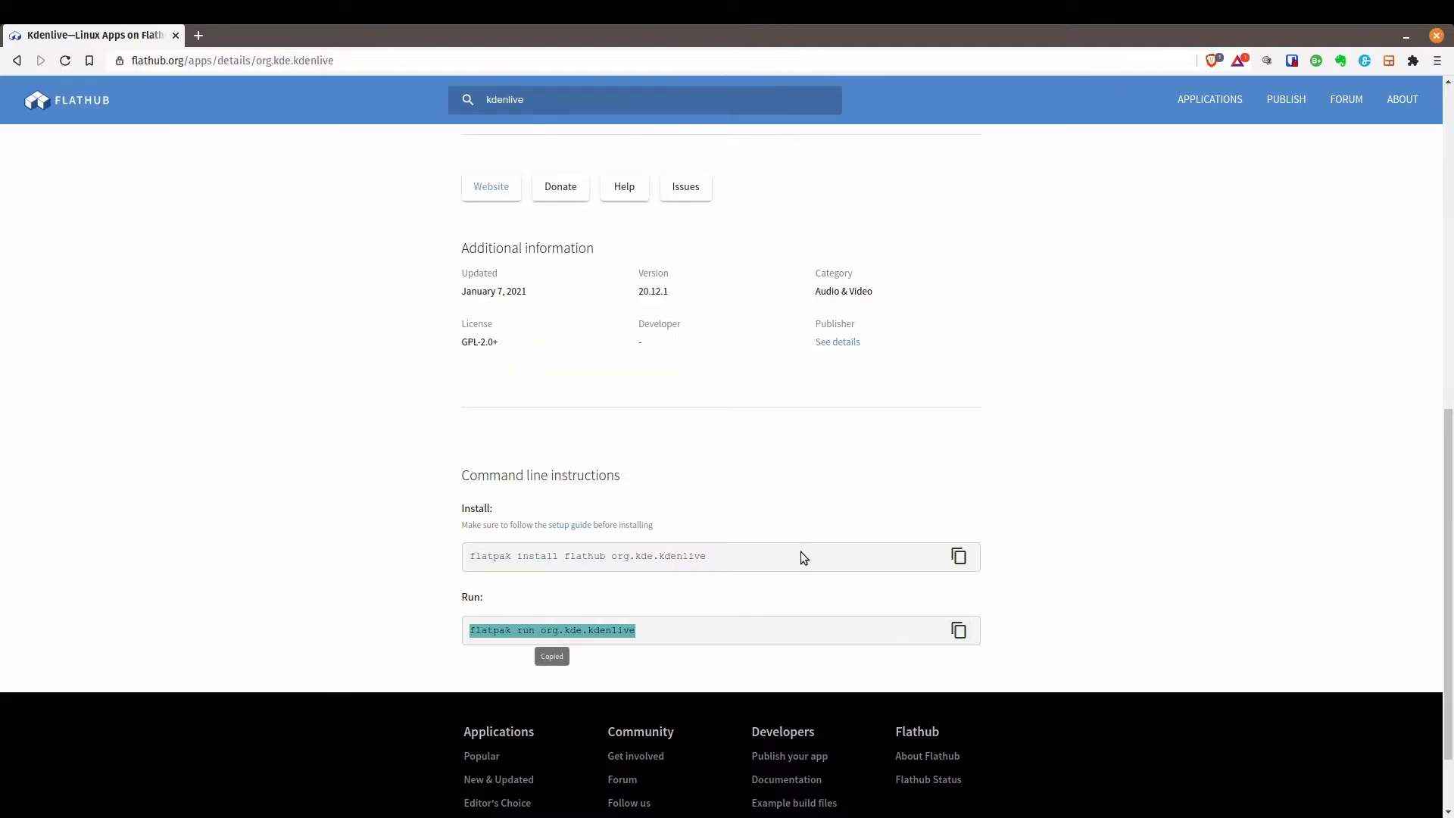
key(alt+Tab)
key(ctrl+shift+v)
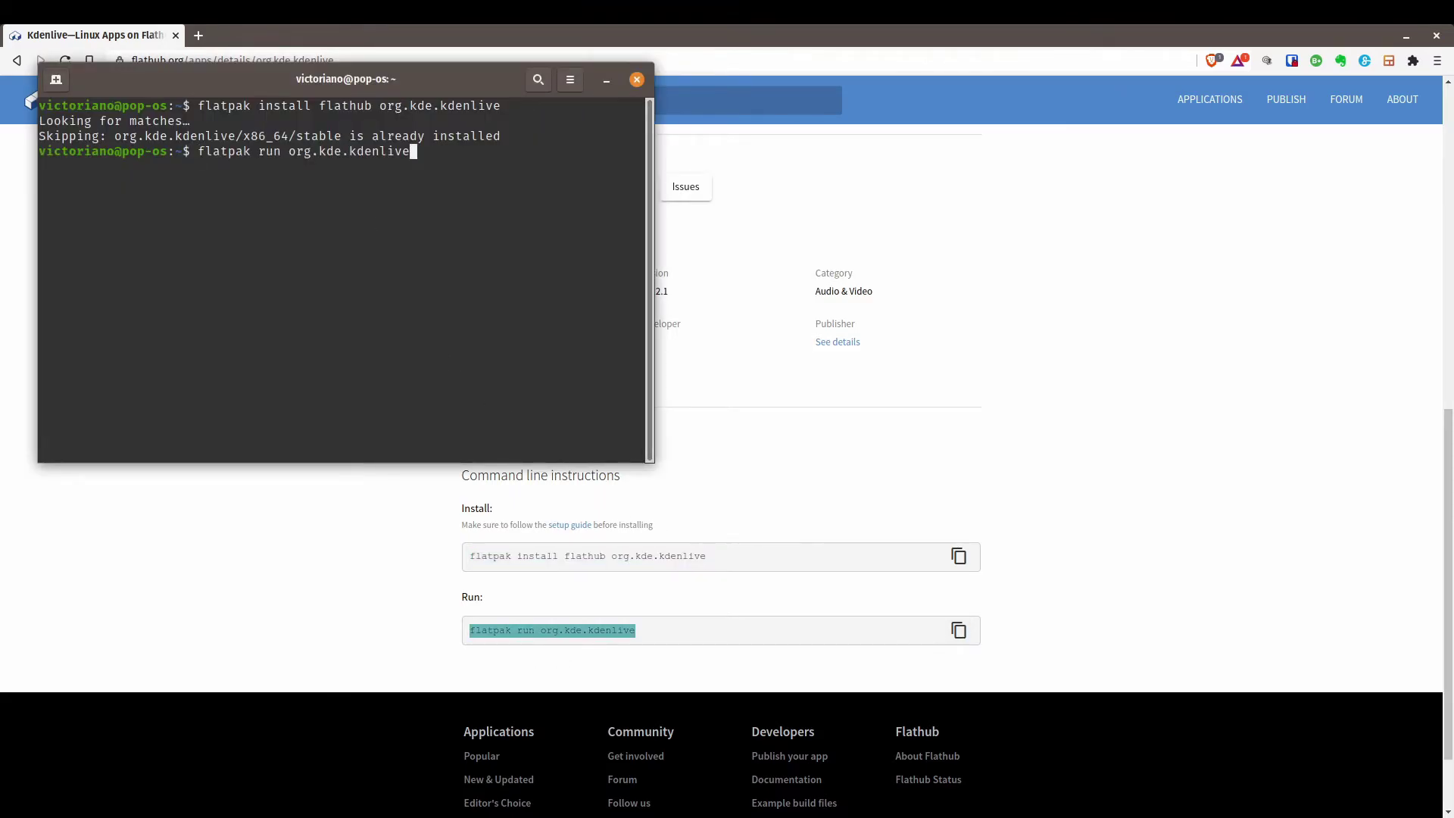
key(Return)
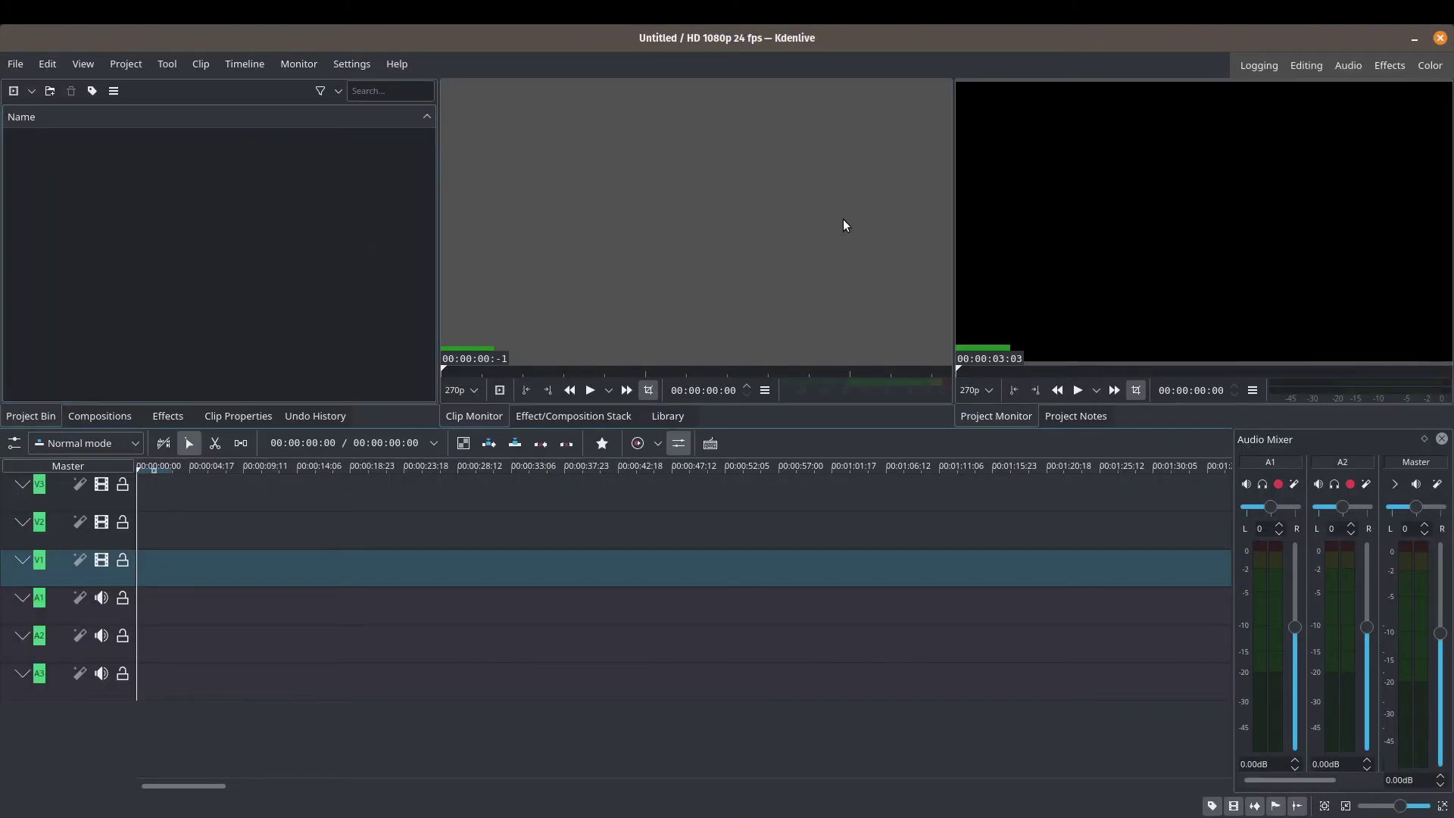
Show Help > About Kdenlive to confirm the Flatpak build is version 20.12.1
click(388, 61)
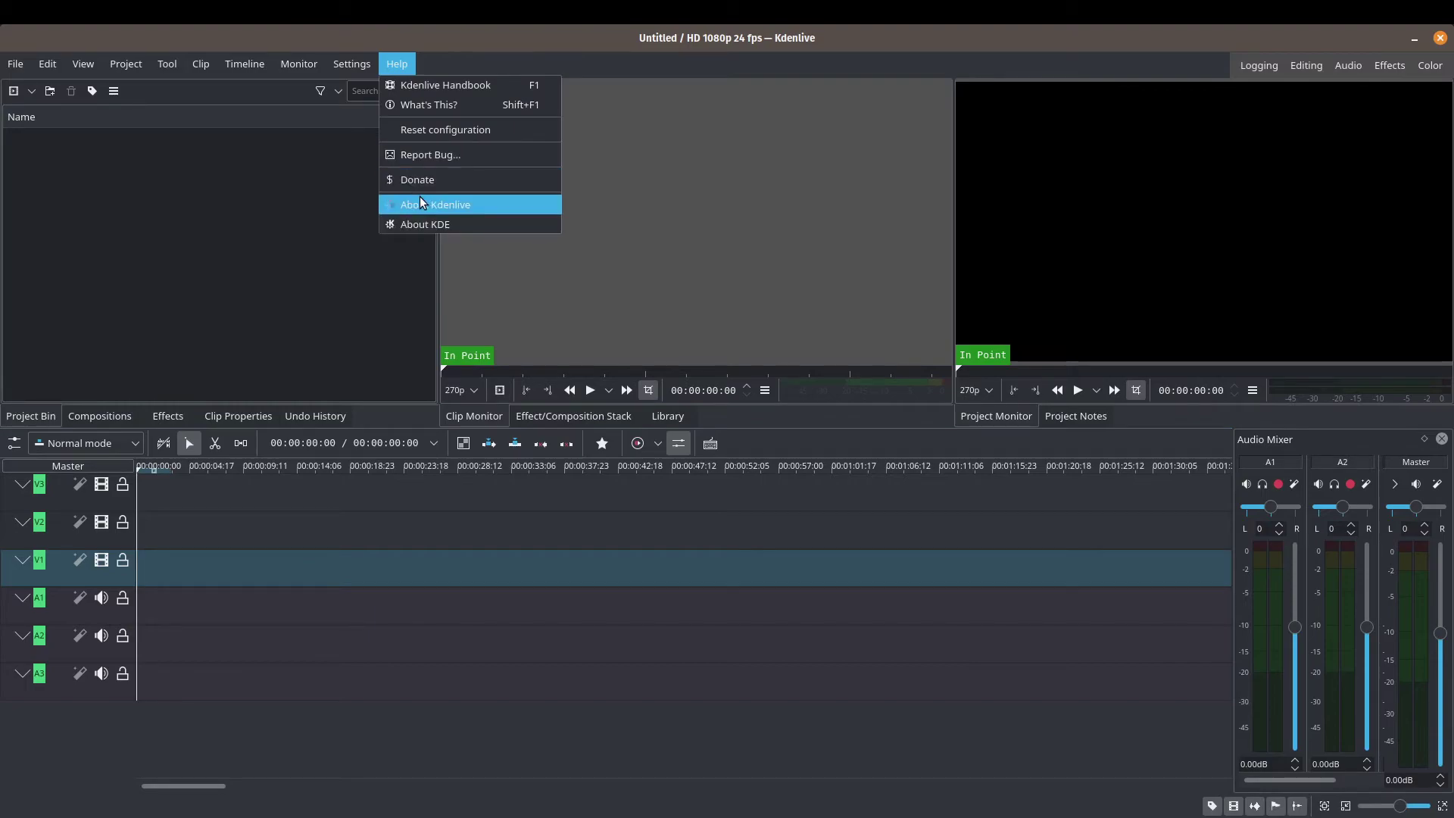
click(420, 201)
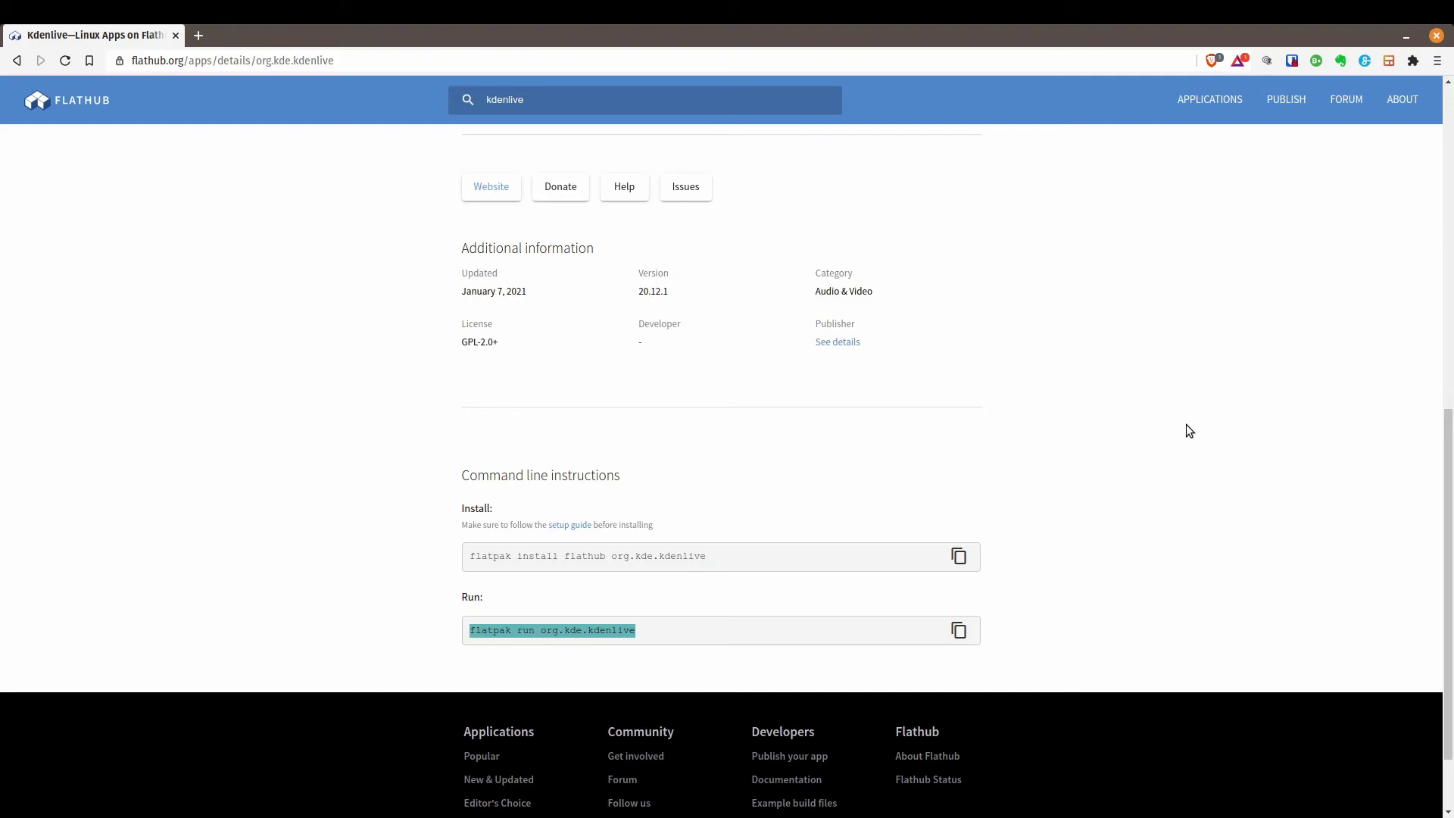
Highlight the 20.12.1 version listed on Flathub's Kdenlive page, then return to the page top
scroll(1186, 424, up, 3)
click(646, 411)
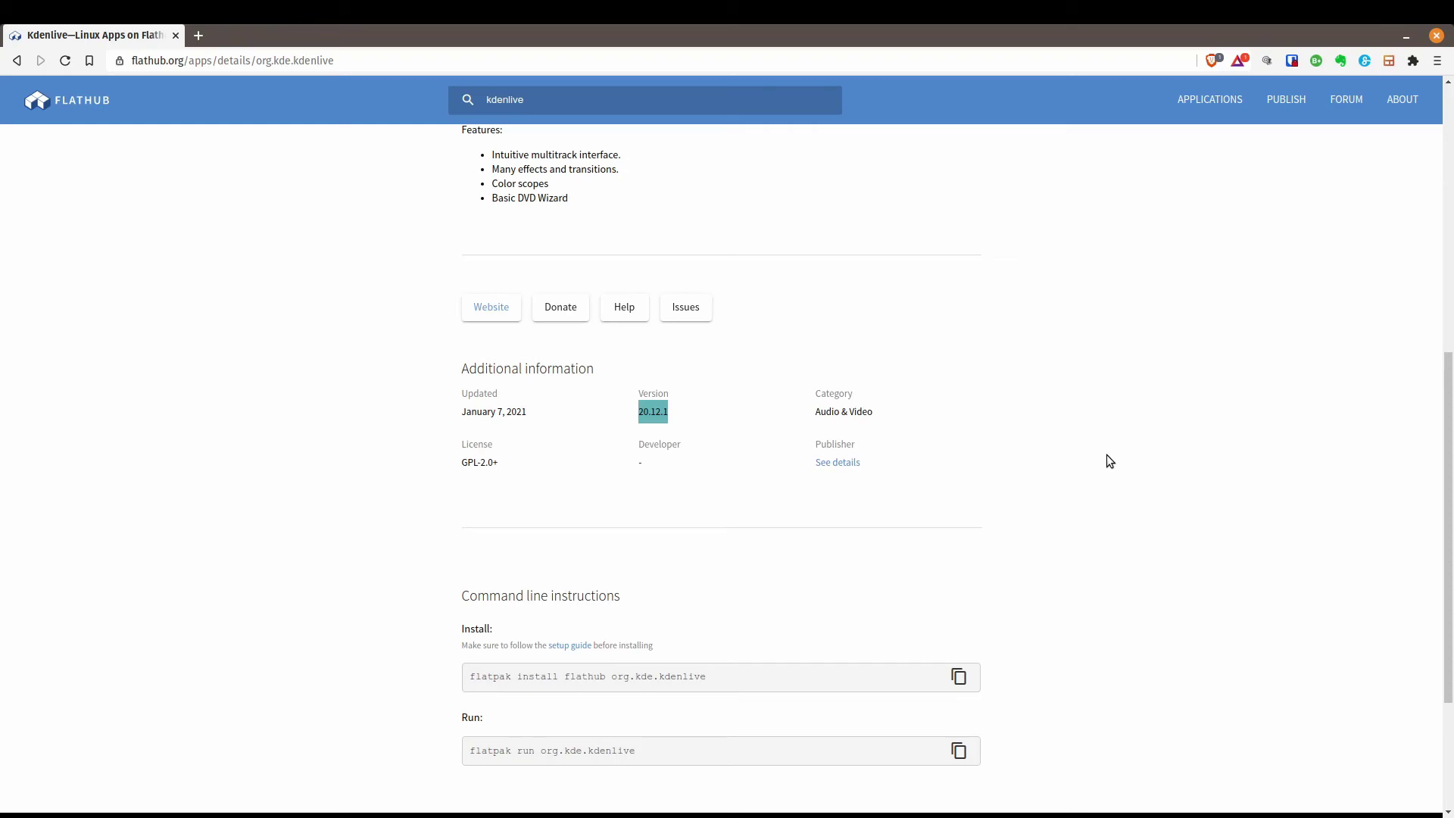
scroll(1106, 455, up, 5)
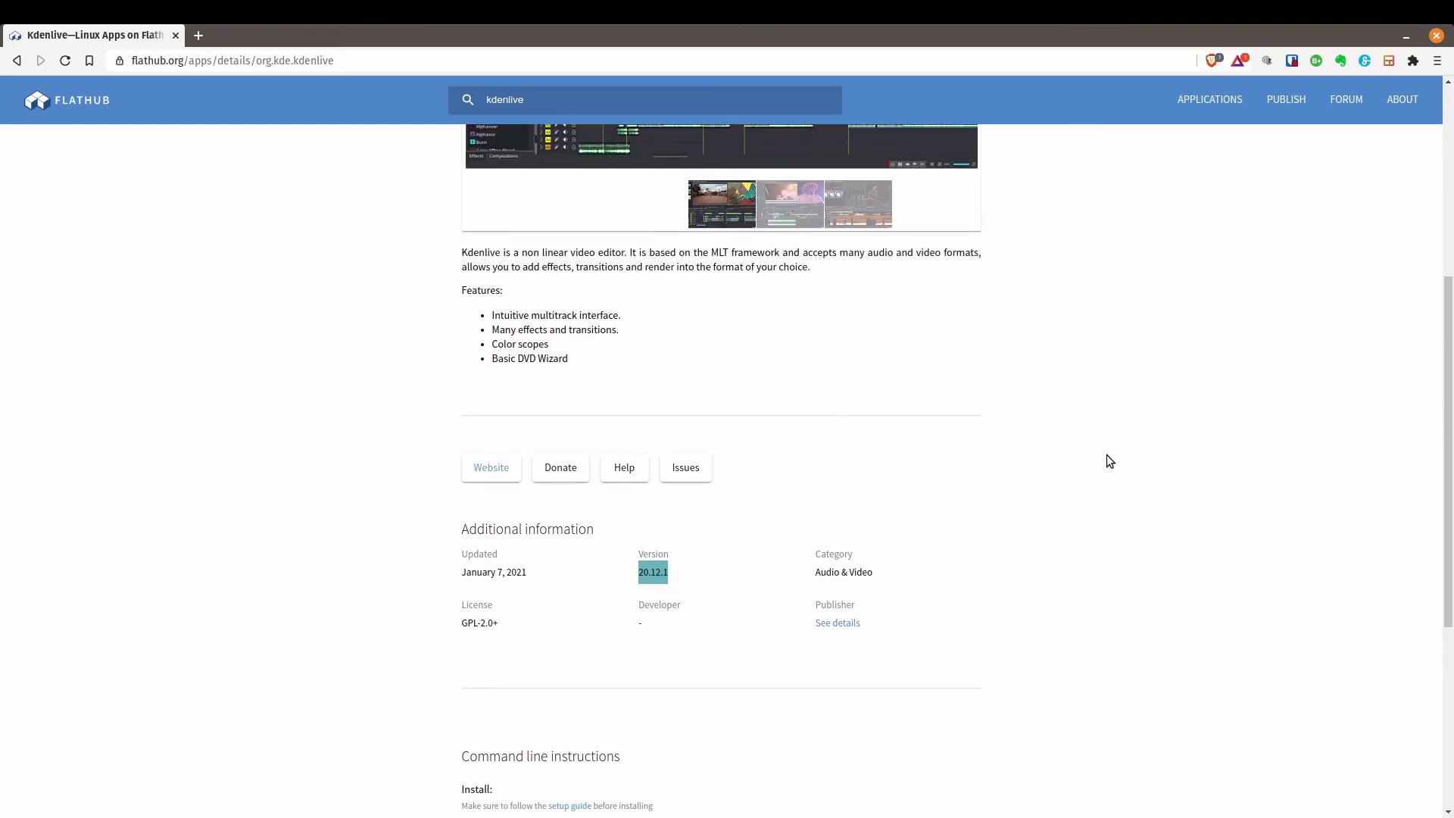
Search the launcher for 'kde' and start the Flatpak-installed Kdenlive
key(super)
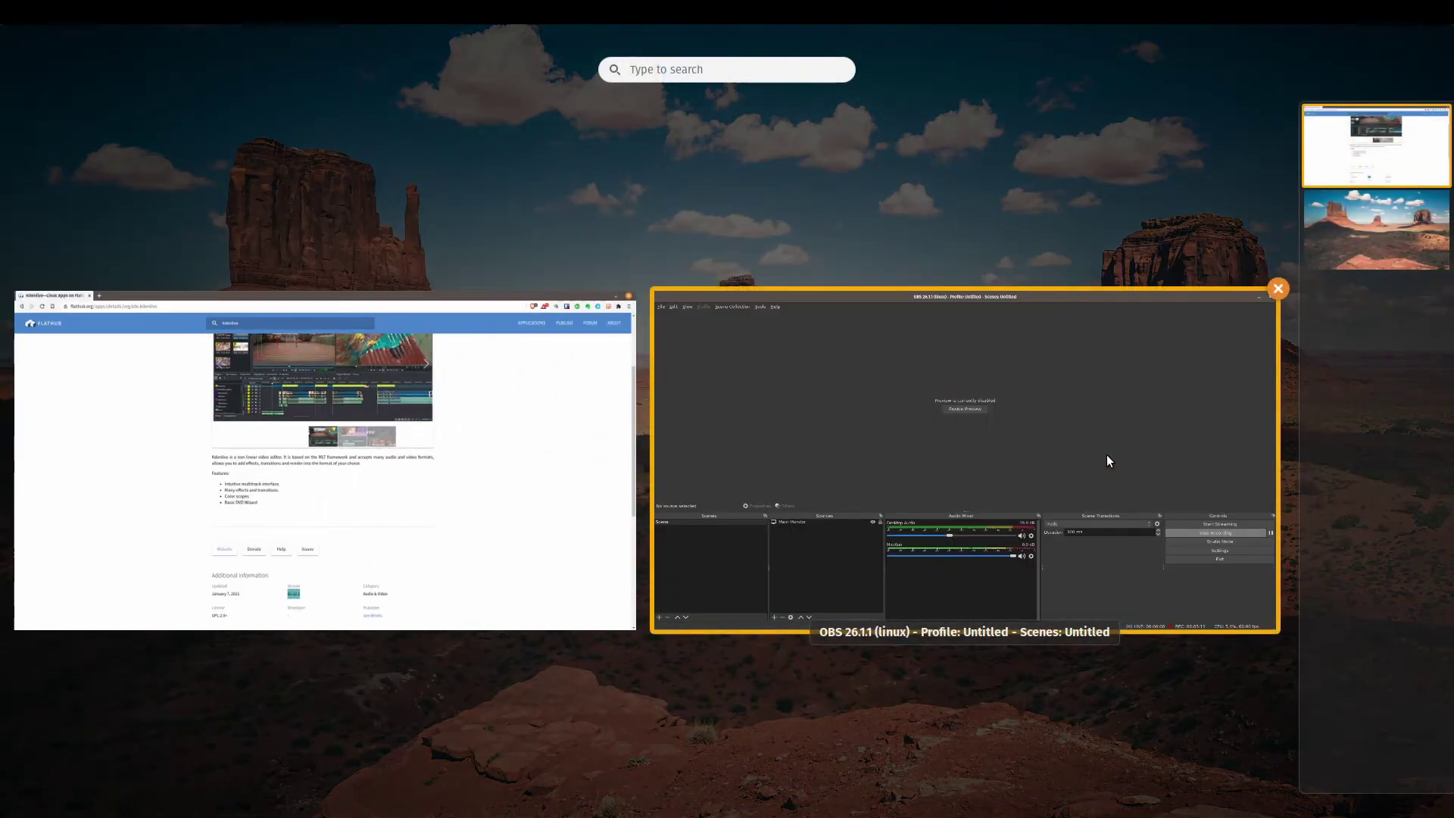
text(kde)
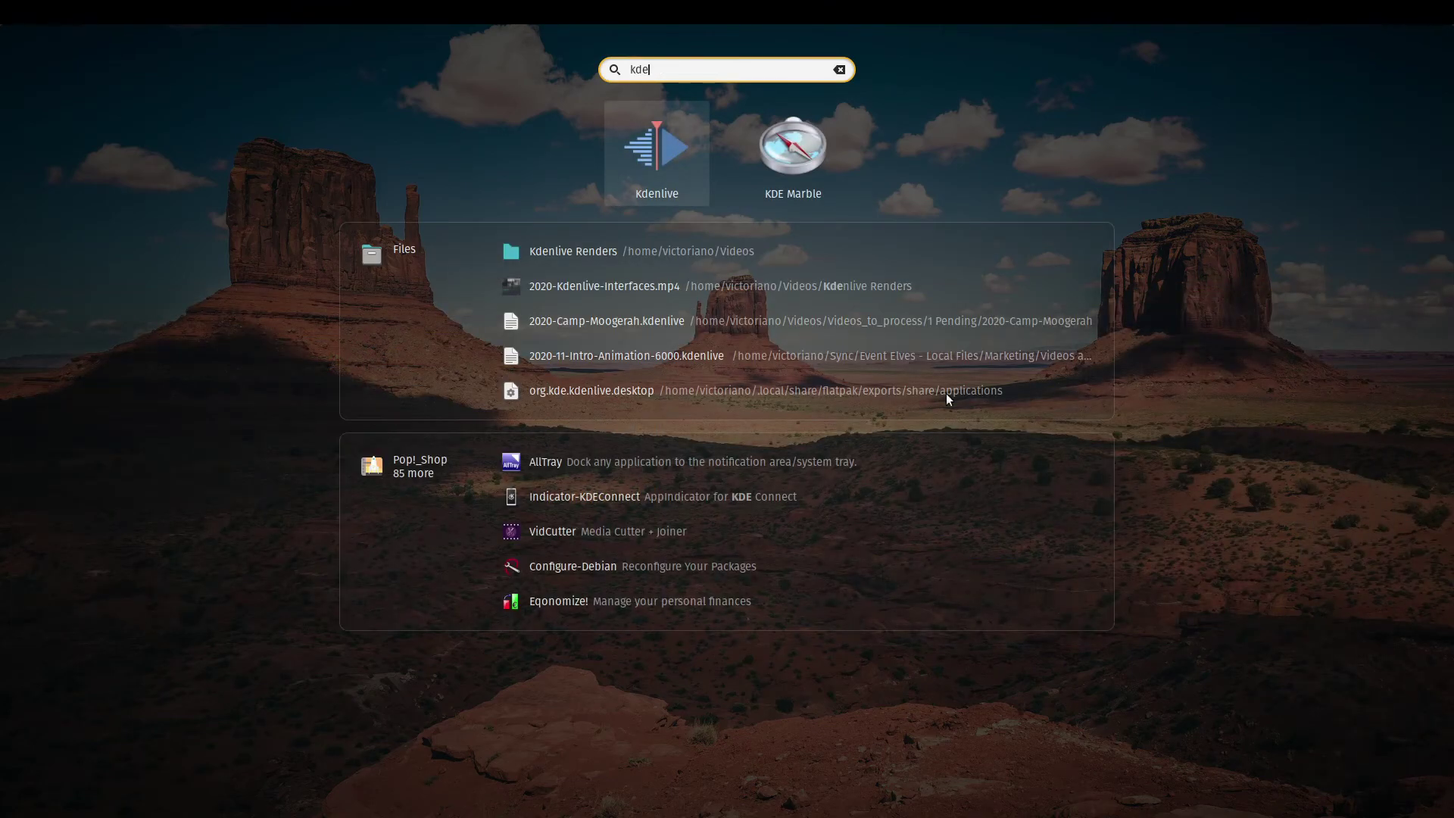
click(655, 169)
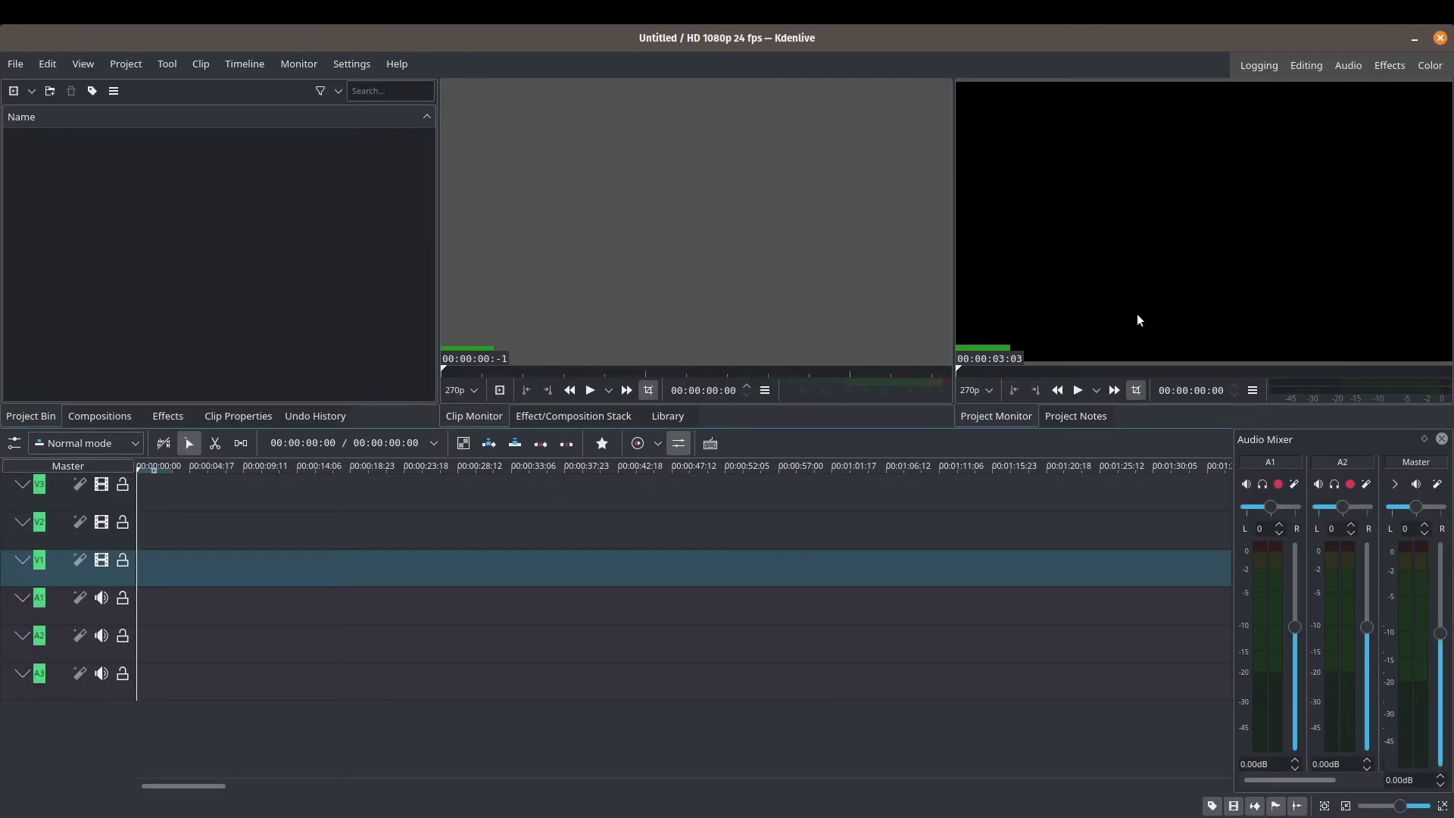
Browse Files to Home/Apps/Kdenlive and run kdenlive-20.12.0-x86_64.appimage
click(149, 24)
click(289, 109)
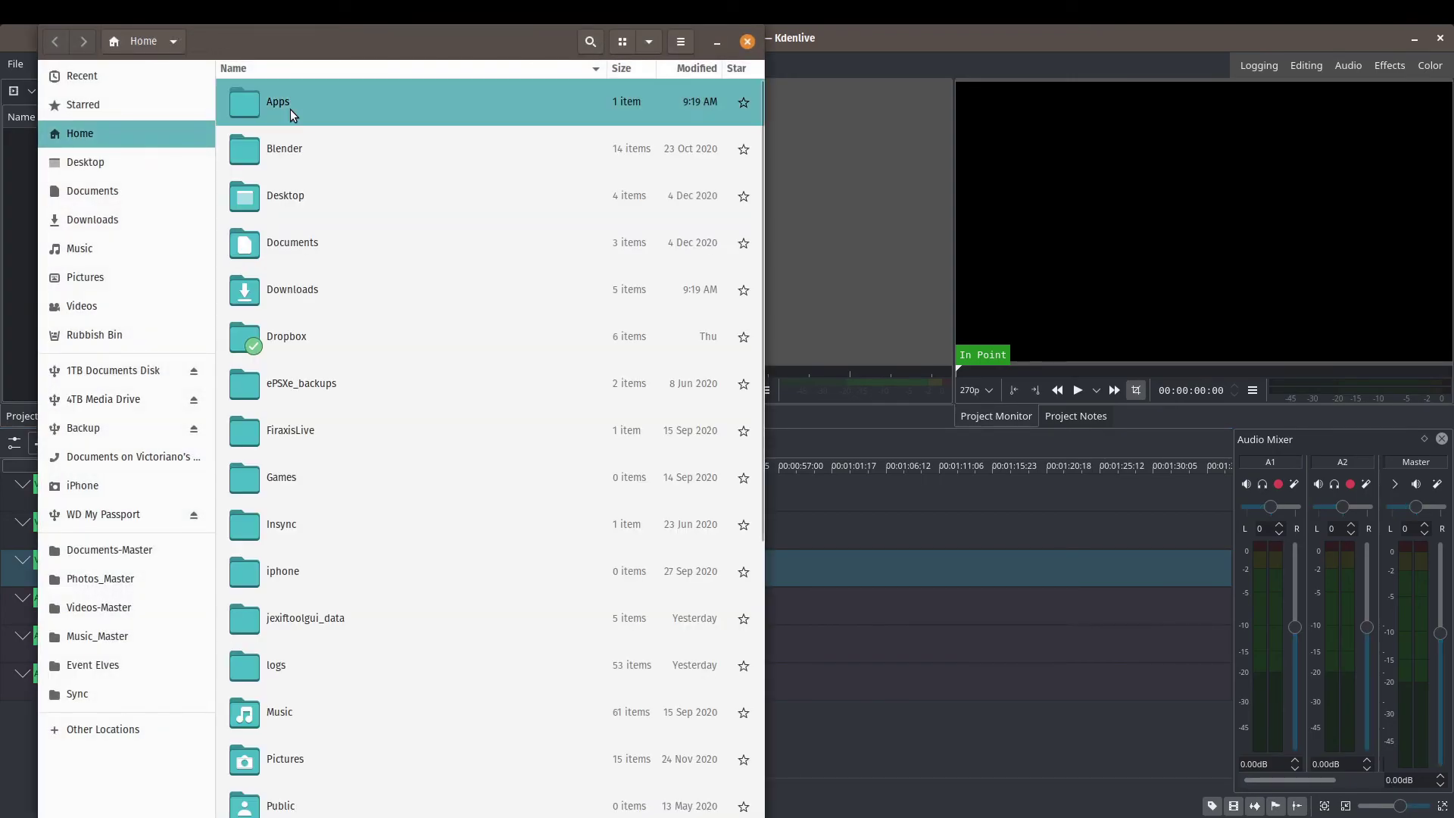
double_click(289, 109)
double_click(289, 109)
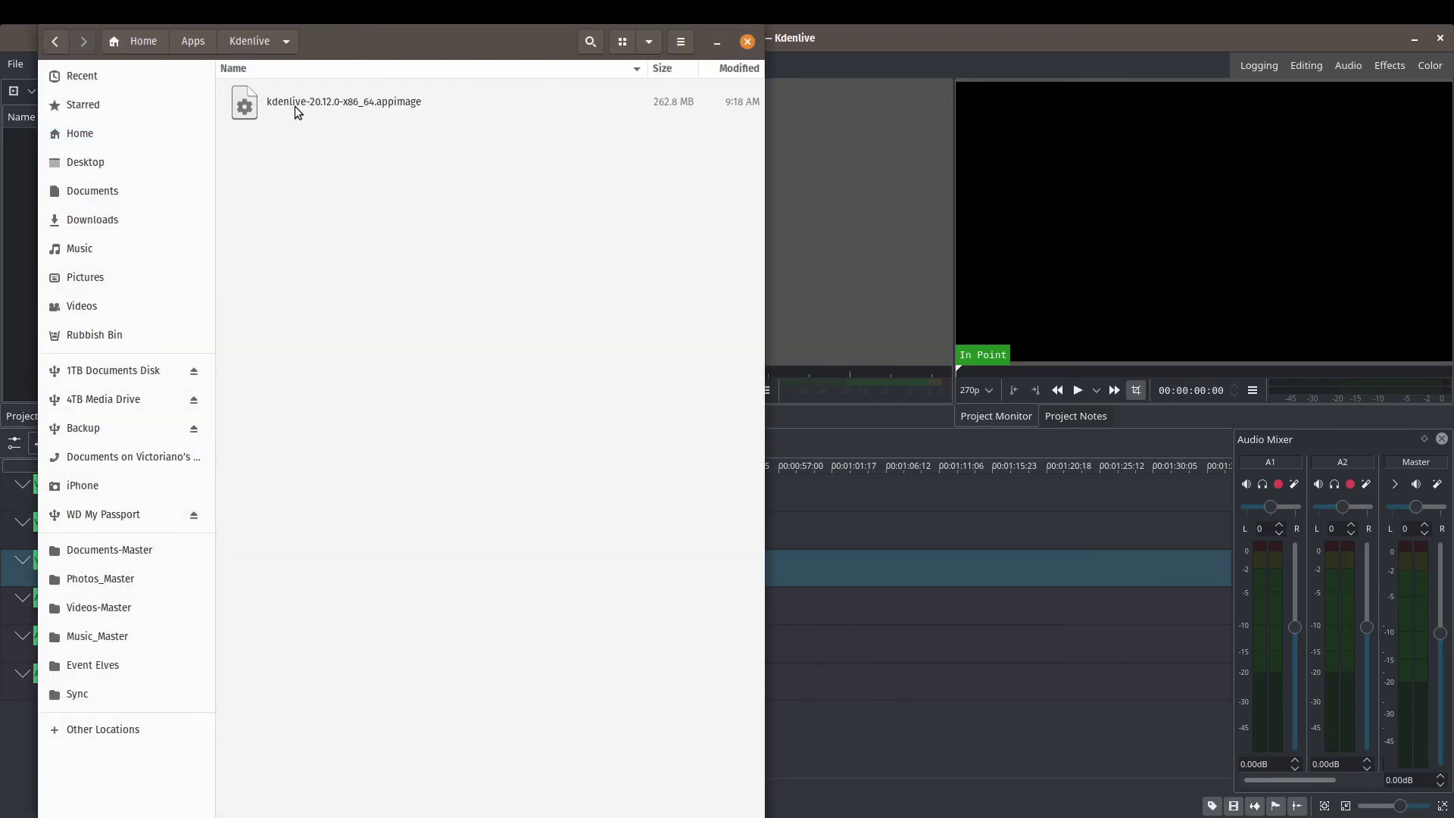
double_click(366, 108)
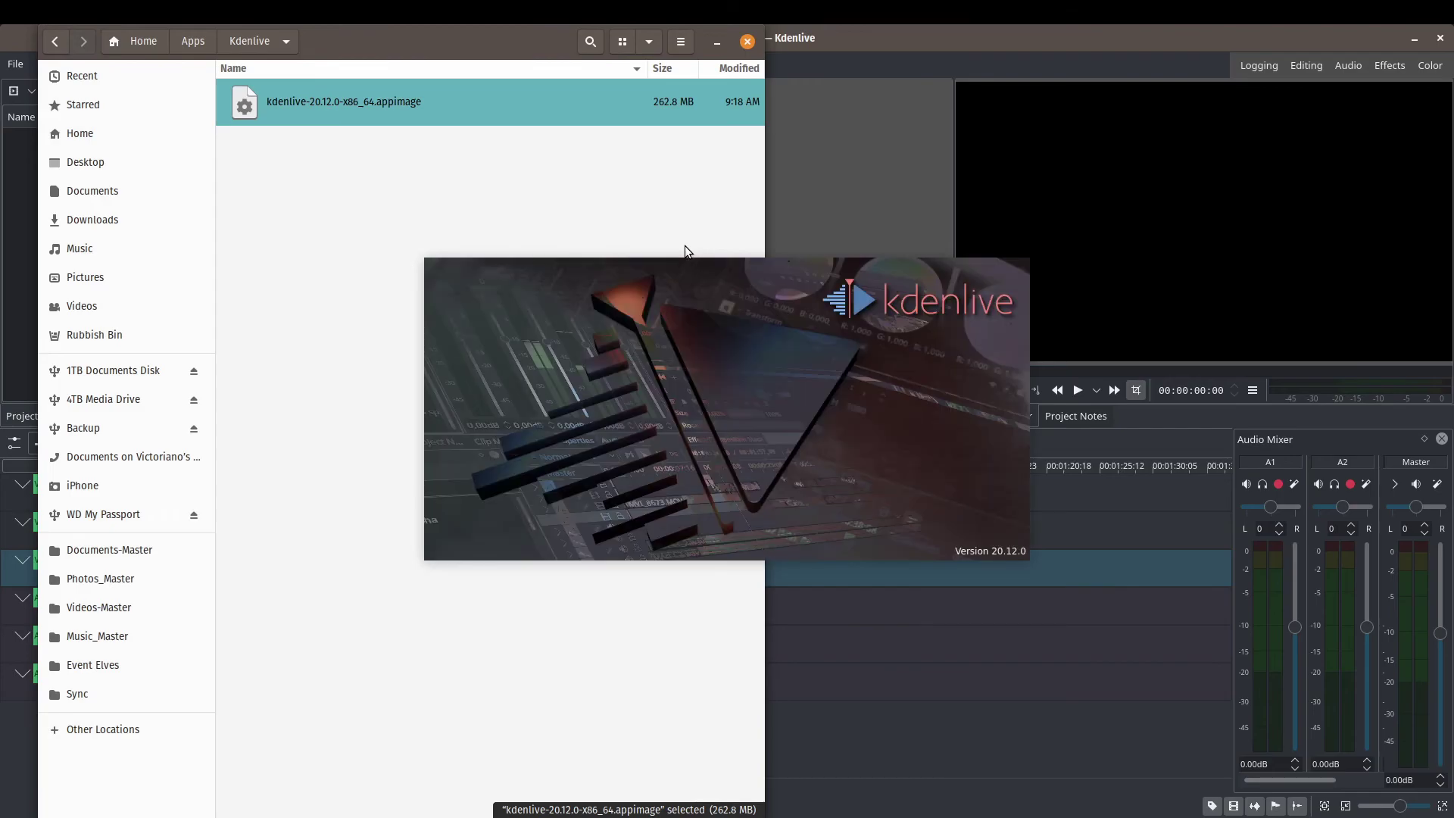